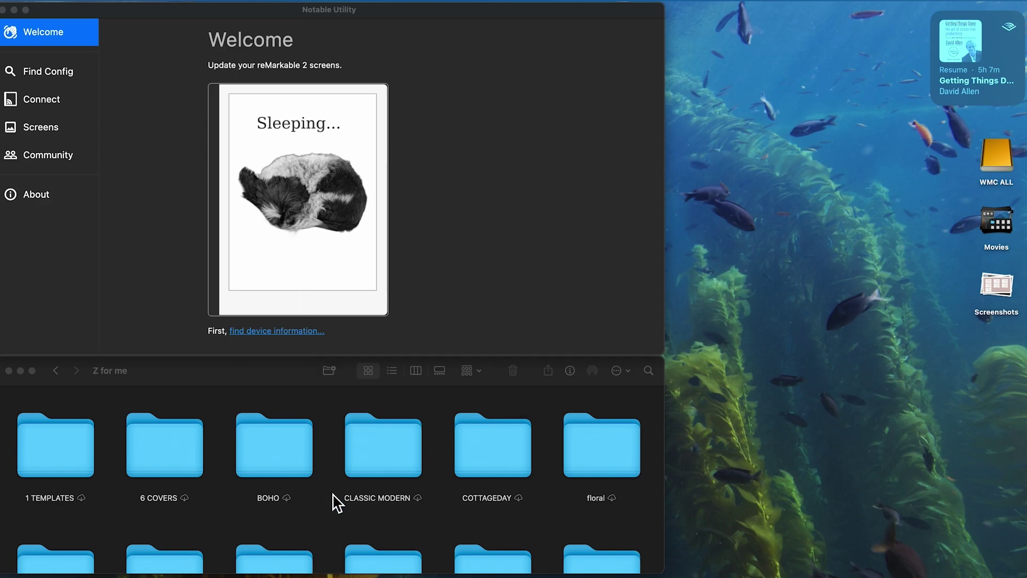
Look through the image folder in Finder, then open Notable Utility's Find Config page
{"action": "scroll", "coordinate": [352, 493], "scroll_direction": "down", "scroll_amount": 10}
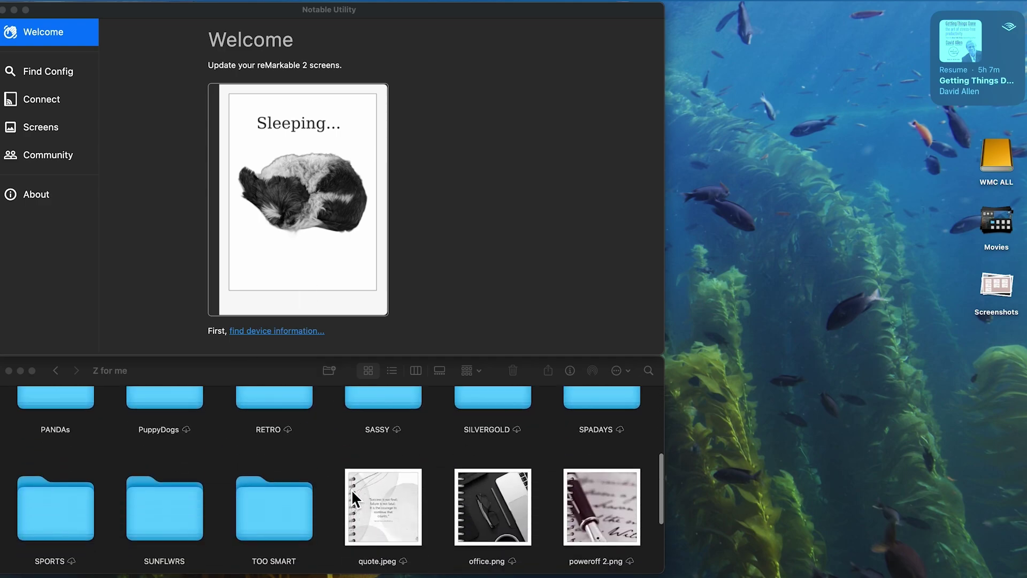
{"action": "scroll", "coordinate": [351, 489], "scroll_direction": "up", "scroll_amount": 15}
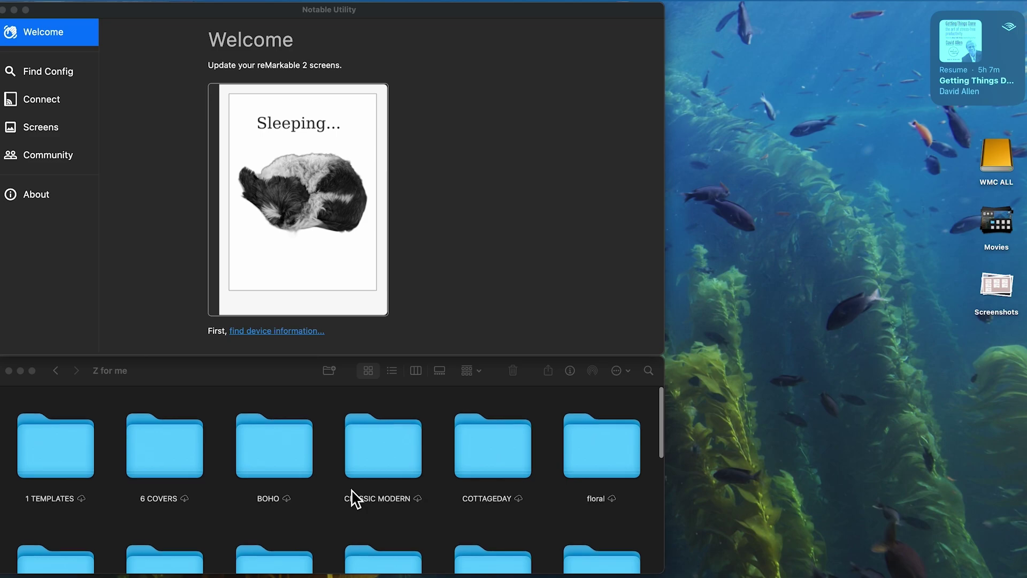
{"action": "scroll", "coordinate": [352, 491], "scroll_direction": "down", "scroll_amount": 12}
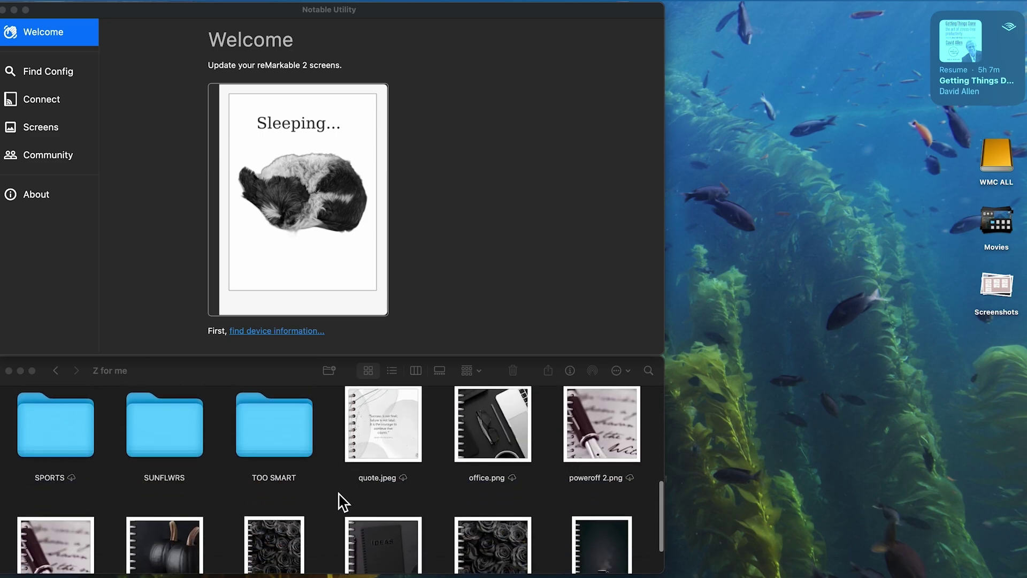
{"action": "scroll", "coordinate": [390, 435], "scroll_direction": "up", "scroll_amount": 3}
{"action": "scroll", "coordinate": [390, 435], "scroll_direction": "down", "scroll_amount": 5}
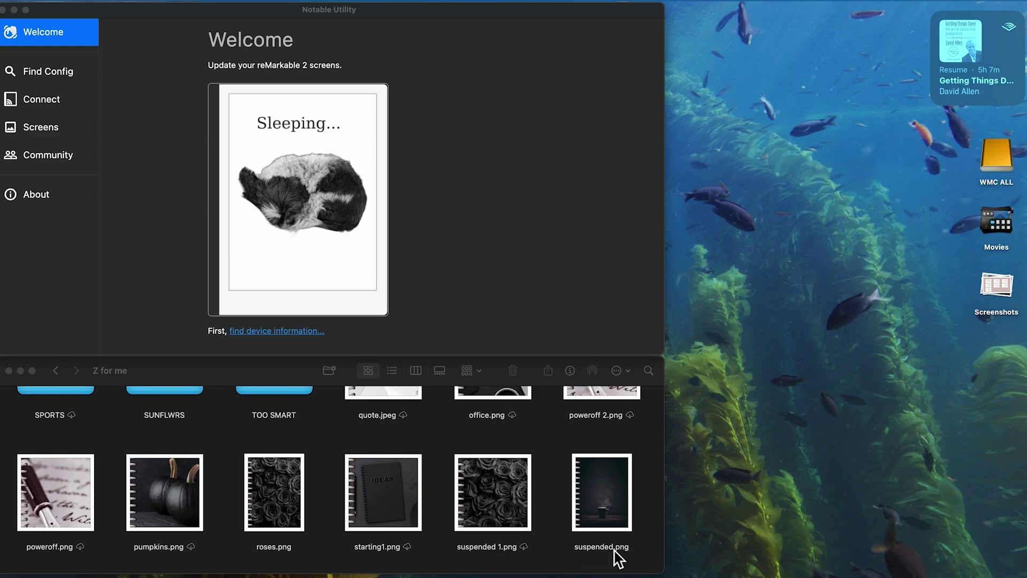
{"action": "left_click", "coordinate": [439, 137]}
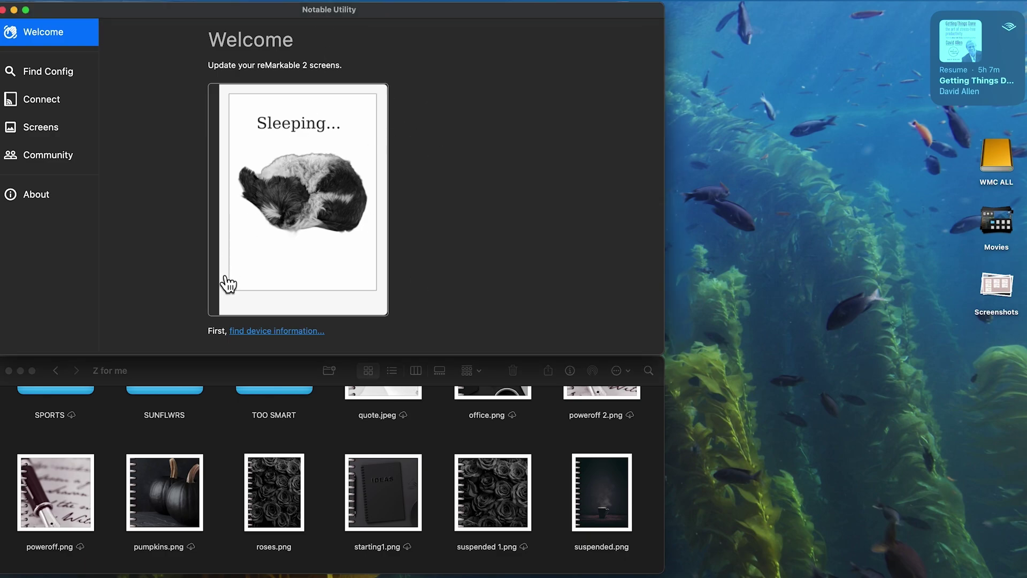
{"action": "left_click", "coordinate": [66, 83]}
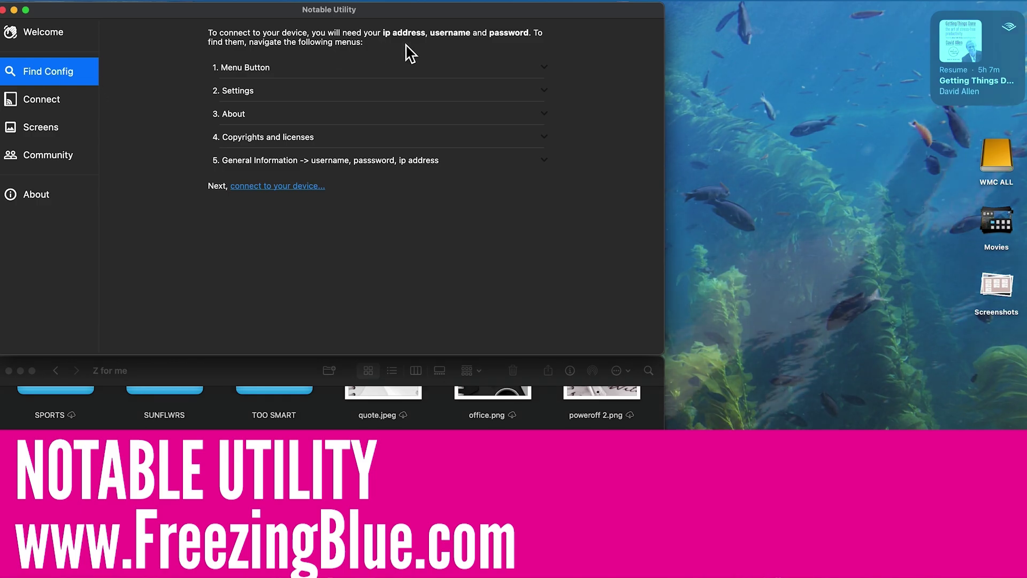
Expand steps Menu Button, Settings, About, Copyrights and licenses, and General Information, then open Connect
{"action": "left_click", "coordinate": [274, 80]}
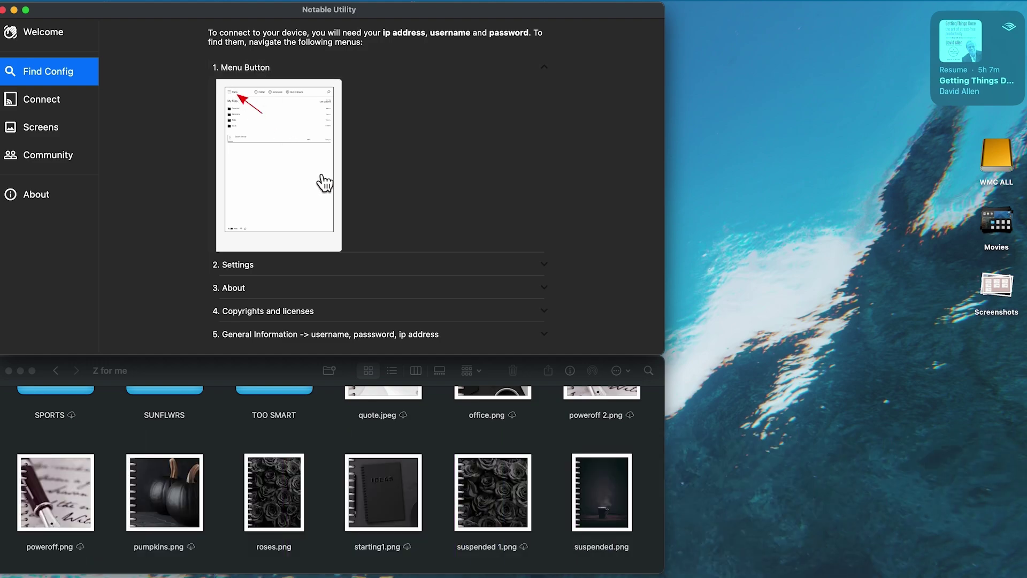
{"action": "scroll", "coordinate": [325, 184], "scroll_direction": "down", "scroll_amount": 3}
{"action": "left_click", "coordinate": [348, 251]}
{"action": "scroll", "coordinate": [351, 251], "scroll_direction": "down", "scroll_amount": 5}
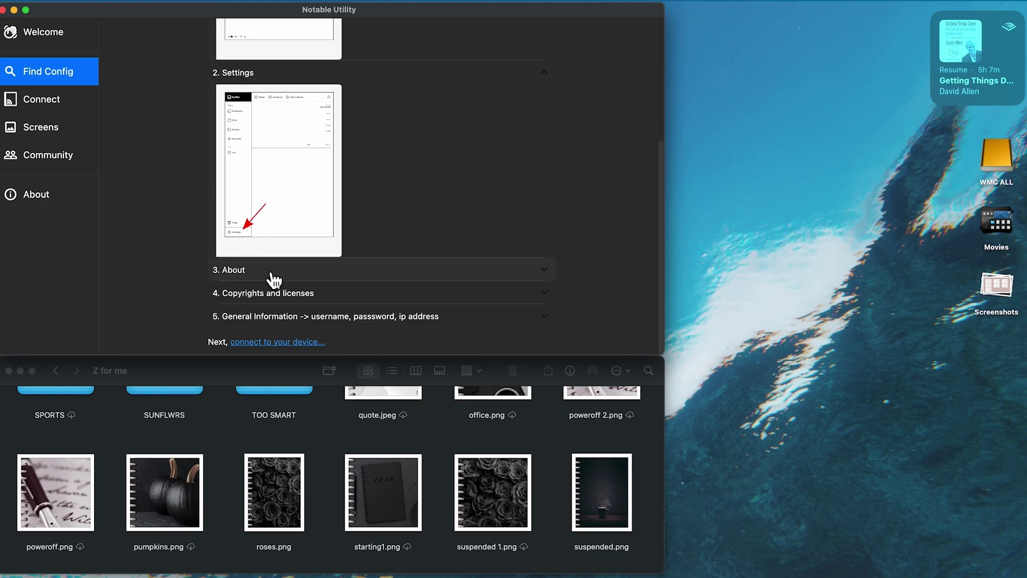
{"action": "left_click", "coordinate": [274, 270]}
{"action": "scroll", "coordinate": [289, 268], "scroll_direction": "down", "scroll_amount": 4}
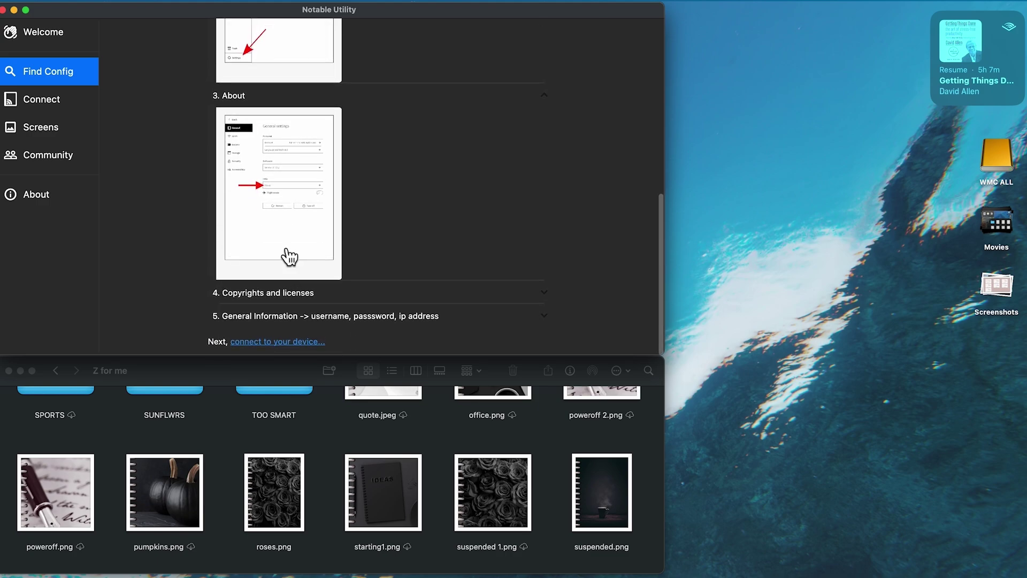
{"action": "left_click", "coordinate": [268, 294]}
{"action": "scroll", "coordinate": [297, 306], "scroll_direction": "down", "scroll_amount": 4}
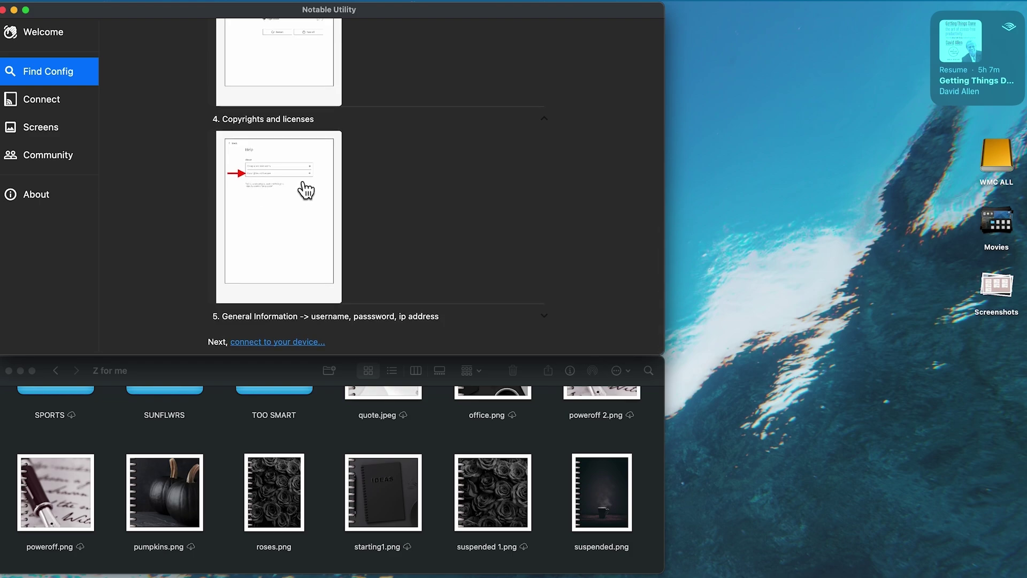
{"action": "left_click", "coordinate": [293, 317]}
{"action": "scroll", "coordinate": [269, 219], "scroll_direction": "down", "scroll_amount": 4}
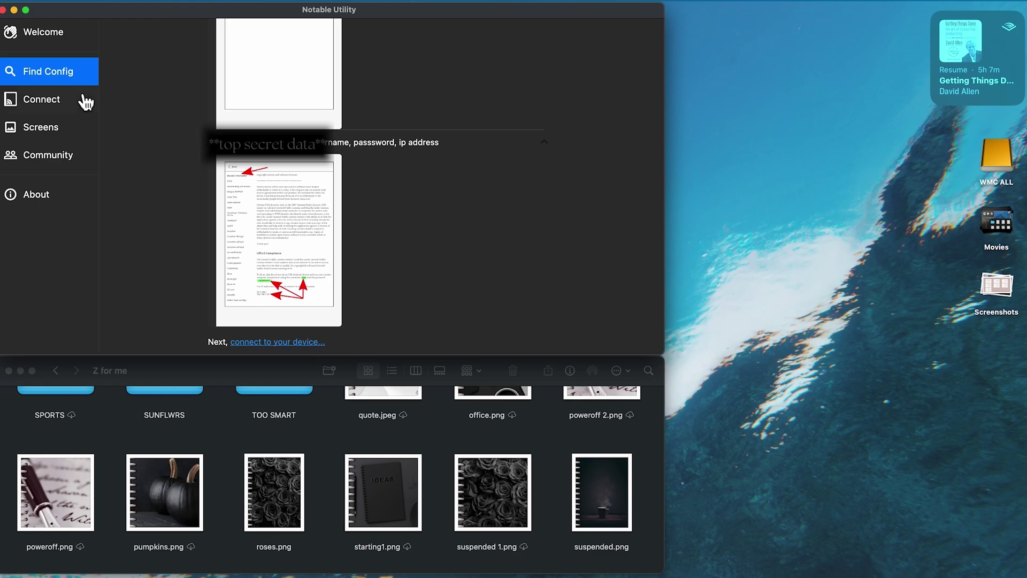
{"action": "left_click", "coordinate": [45, 112]}
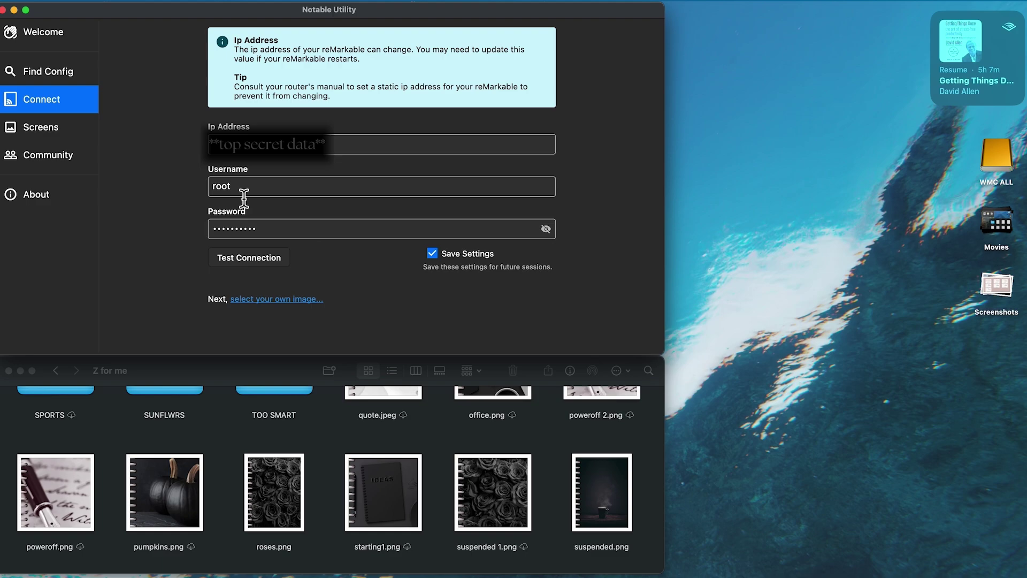
Test the connection successfully (version 3.15.1) and go to the Screens page
{"action": "left_click", "coordinate": [239, 262]}
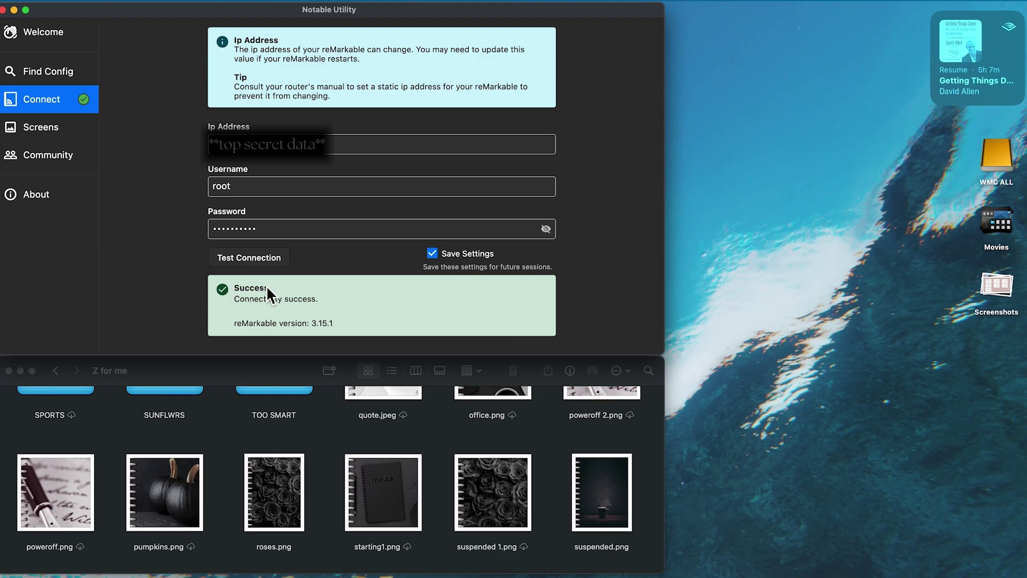
{"action": "left_click", "coordinate": [54, 130]}
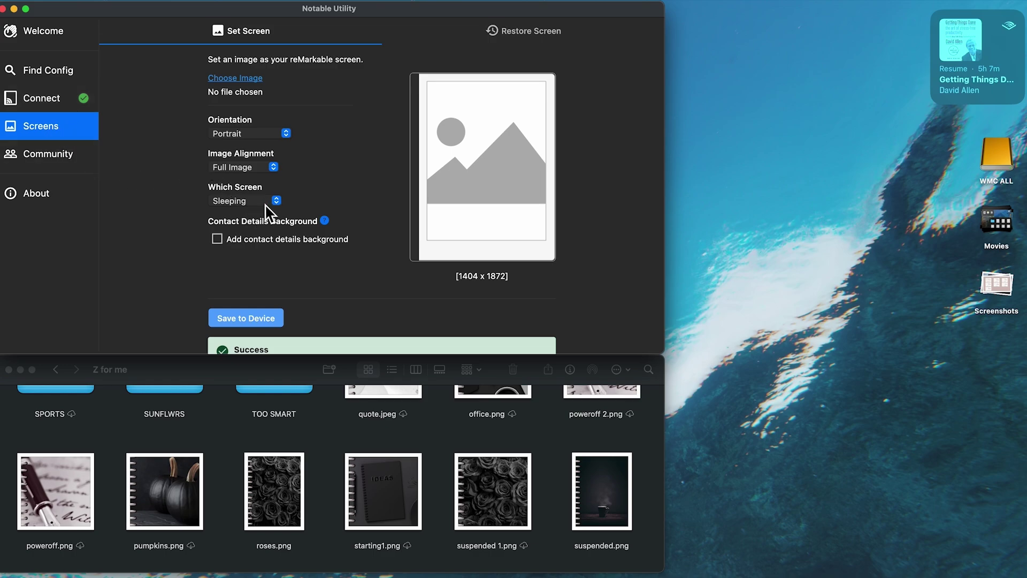
Leave the Which Screen dropdown set to Sleeping
{"action": "left_click", "coordinate": [240, 203]}
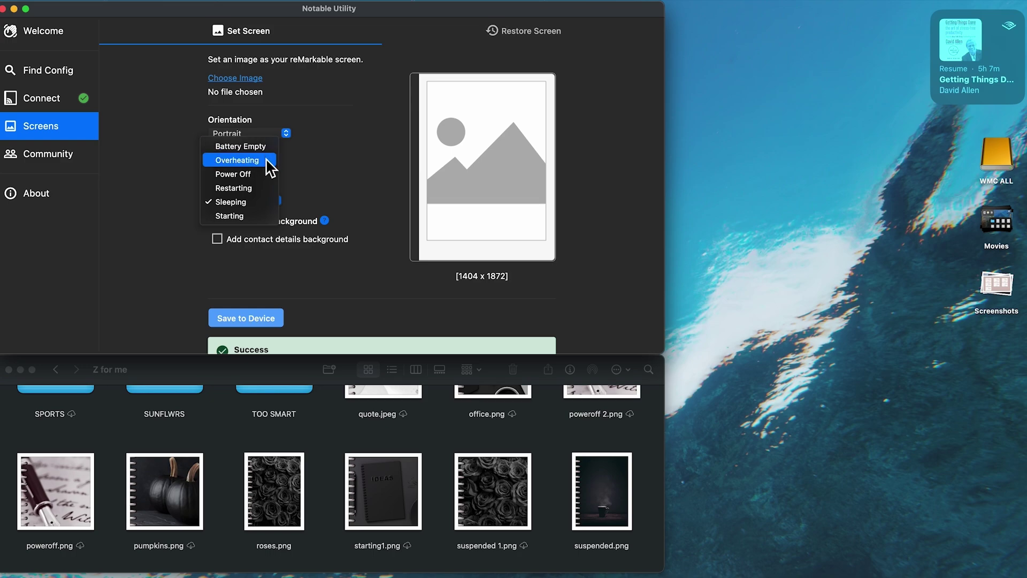
{"action": "left_click", "coordinate": [247, 206]}
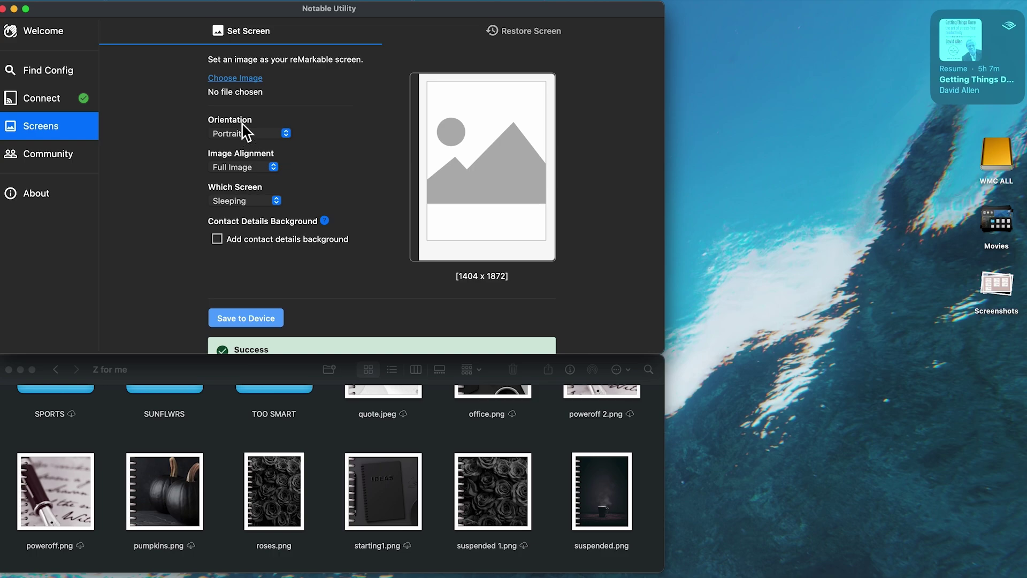
Choose 11.png from the TOO SMART folder as the screen image
{"action": "left_click", "coordinate": [231, 79]}
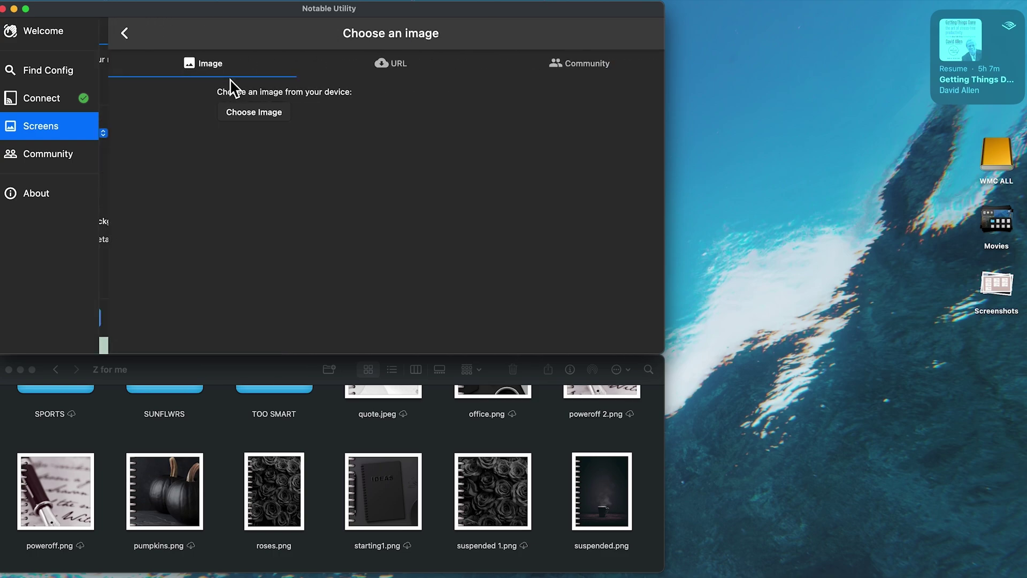
{"action": "left_click", "coordinate": [245, 112]}
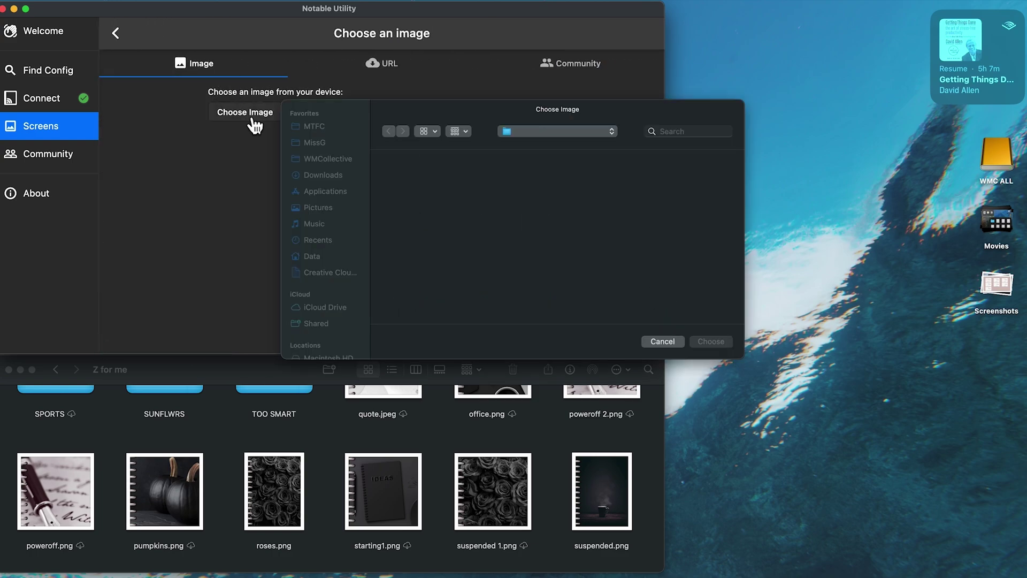
{"action": "scroll", "coordinate": [588, 235], "scroll_direction": "right", "scroll_amount": 10}
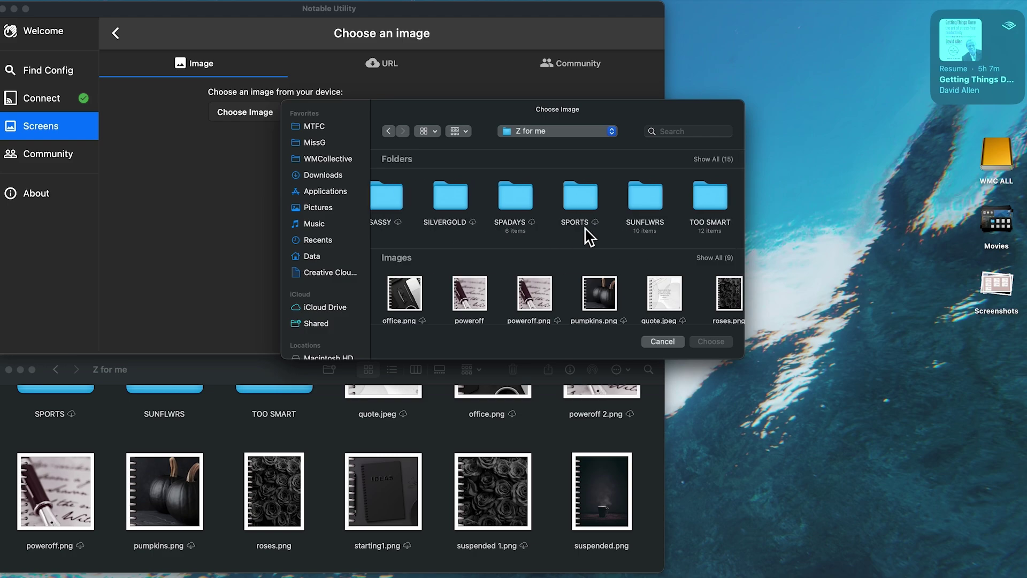
{"action": "double_click", "coordinate": [710, 198]}
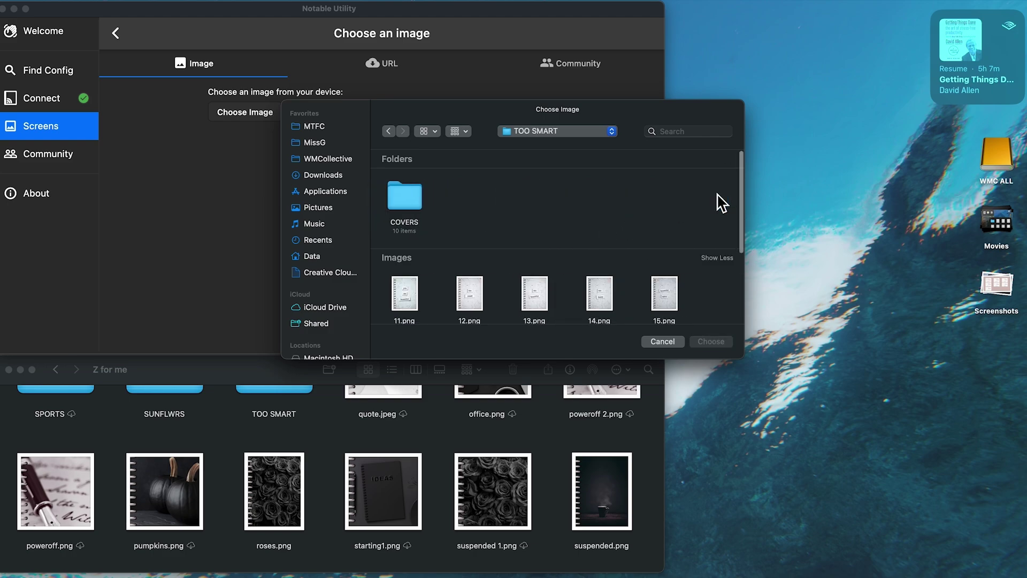
{"action": "scroll", "coordinate": [433, 283], "scroll_direction": "down", "scroll_amount": 3}
{"action": "scroll", "coordinate": [431, 281], "scroll_direction": "up", "scroll_amount": 3}
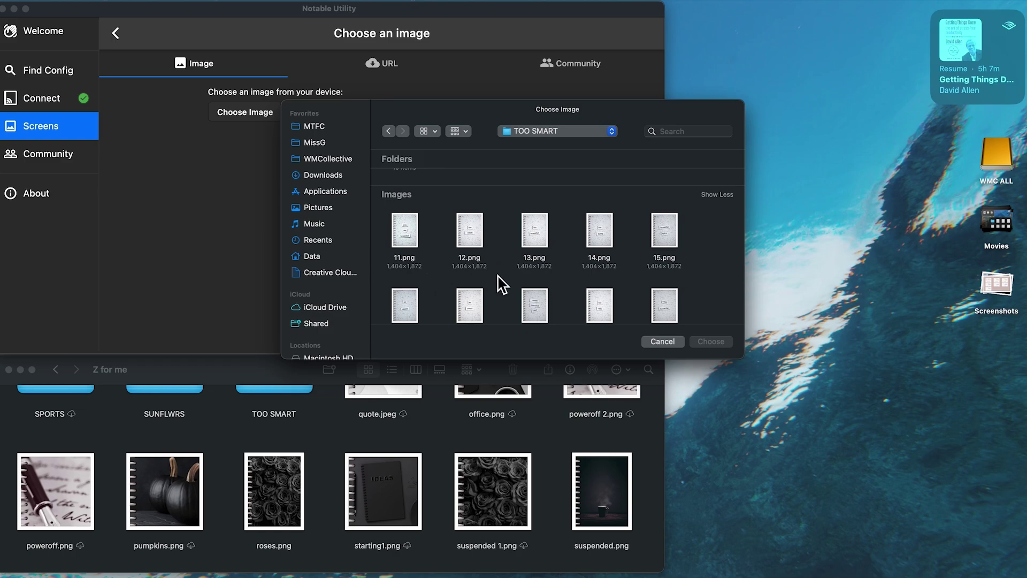
{"action": "double_click", "coordinate": [409, 234]}
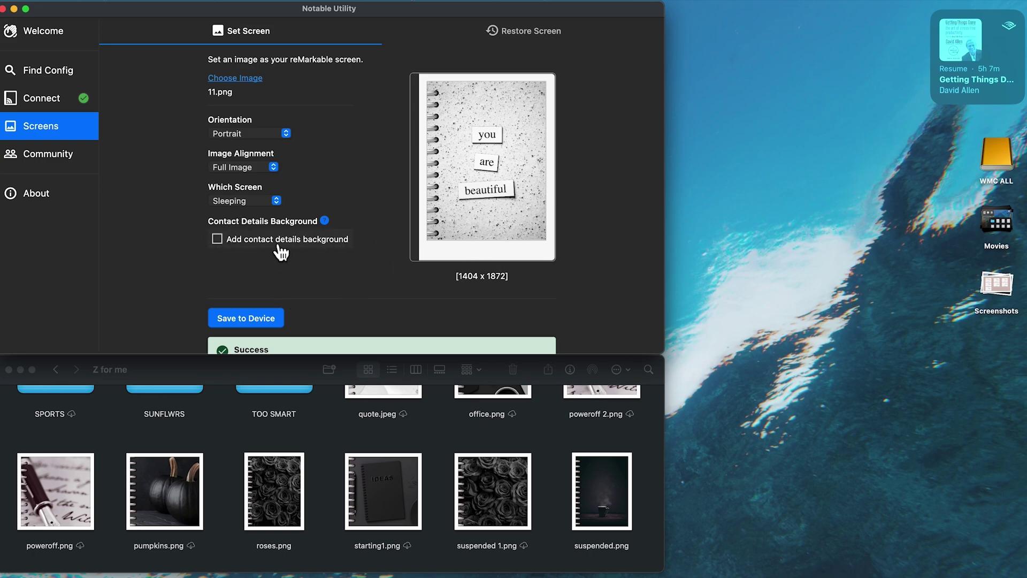
Save 11.png to the reMarkable as the Sleeping screen
{"action": "left_click", "coordinate": [249, 331]}
{"action": "scroll", "coordinate": [331, 305], "scroll_direction": "down", "scroll_amount": 3}
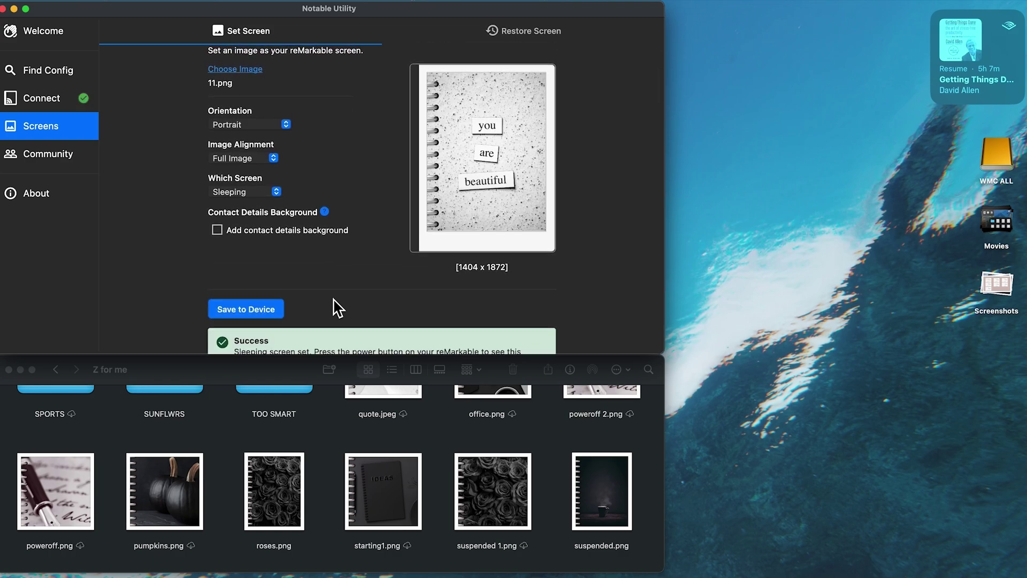
{"action": "scroll", "coordinate": [333, 298], "scroll_direction": "down", "scroll_amount": 2}
{"action": "scroll", "coordinate": [333, 298], "scroll_direction": "up", "scroll_amount": 3}
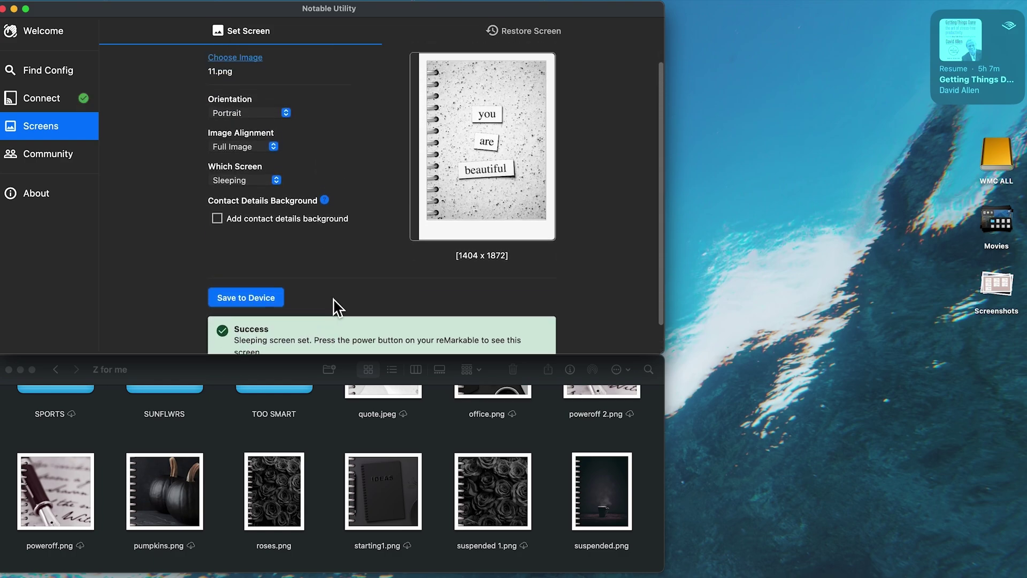
{"action": "scroll", "coordinate": [338, 308], "scroll_direction": "up", "scroll_amount": 3}
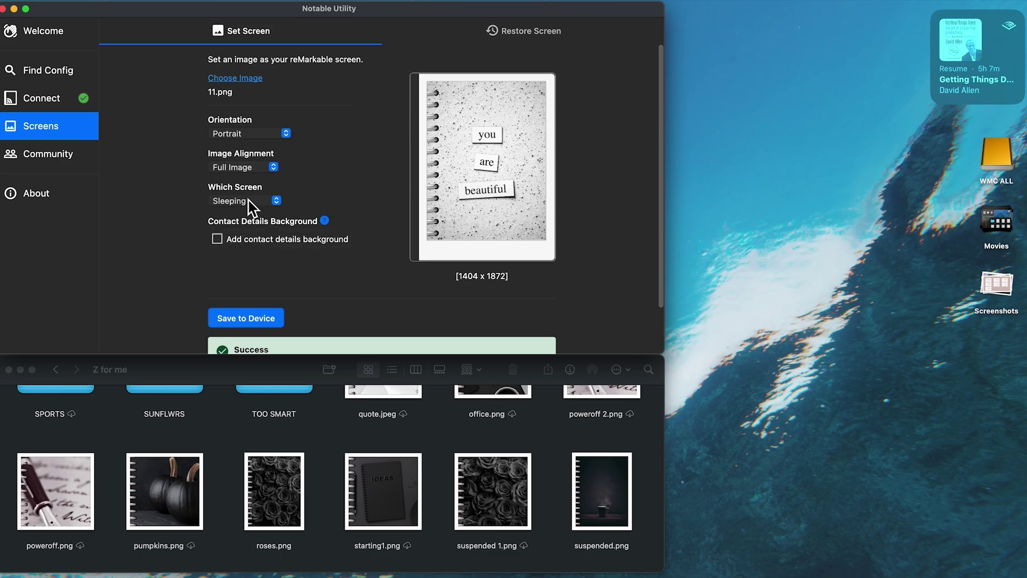
Switch the target to Starting, choose 12.png ('too smart'), and save it to the device
{"action": "left_click", "coordinate": [249, 201]}
{"action": "left_click", "coordinate": [232, 215]}
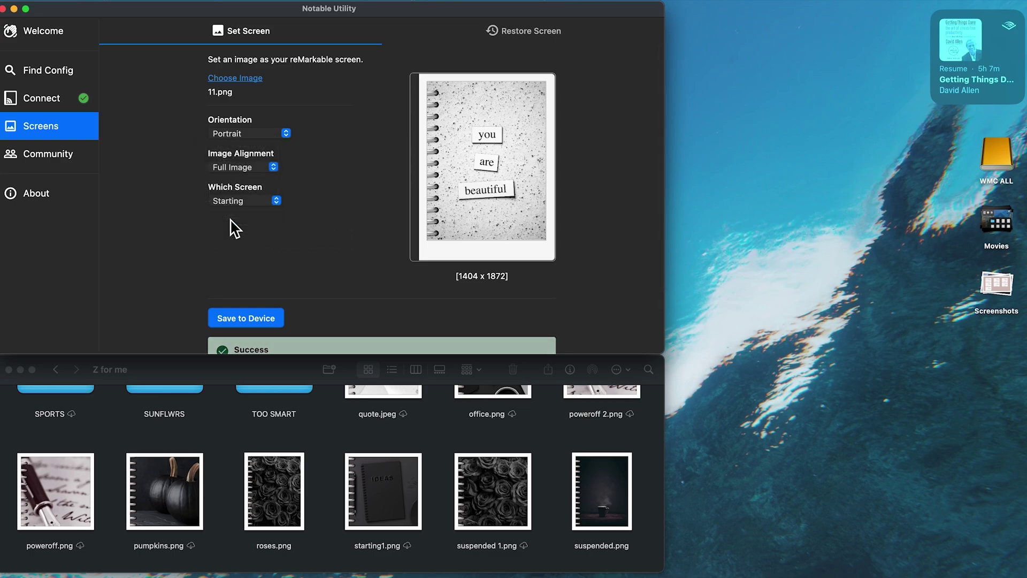
{"action": "left_click", "coordinate": [248, 79]}
{"action": "left_click", "coordinate": [260, 121]}
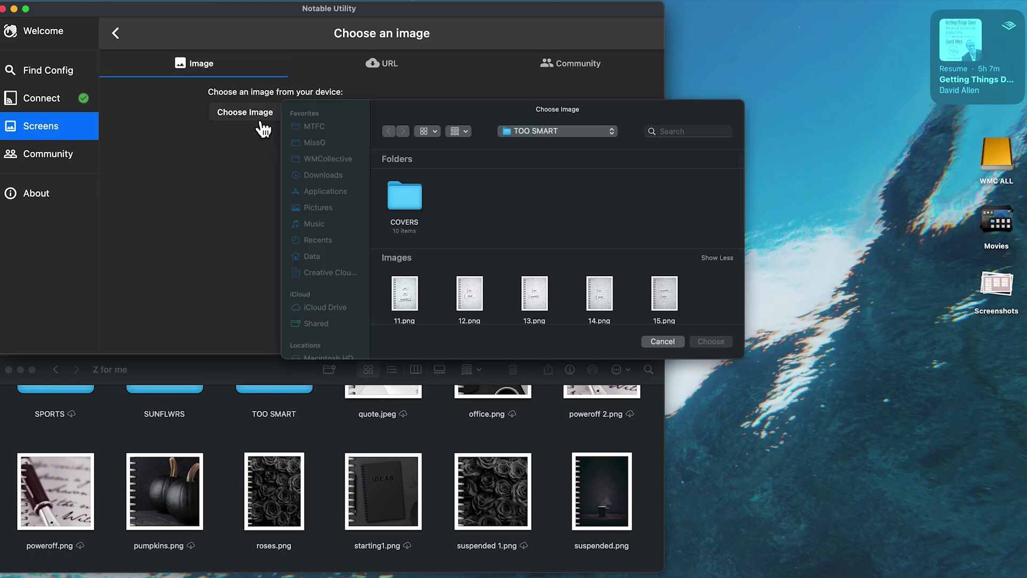
{"action": "scroll", "coordinate": [514, 275], "scroll_direction": "down", "scroll_amount": 3}
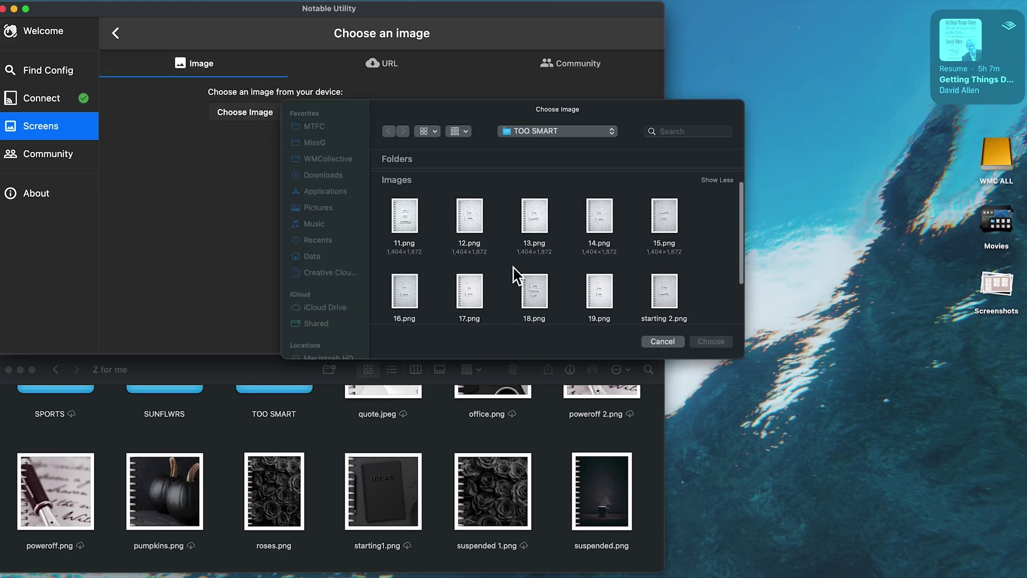
{"action": "left_click", "coordinate": [474, 220]}
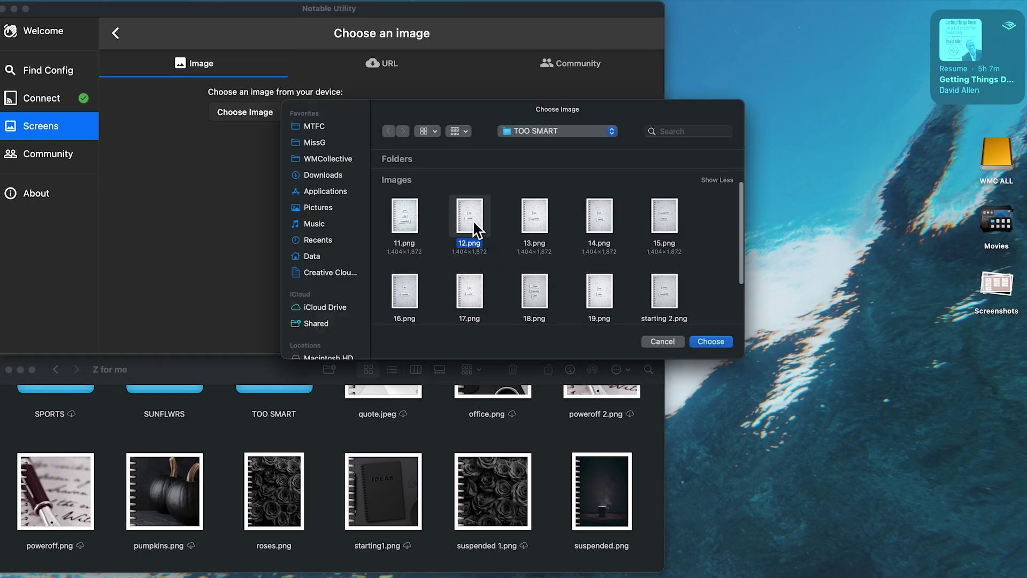
{"action": "left_click", "coordinate": [712, 342]}
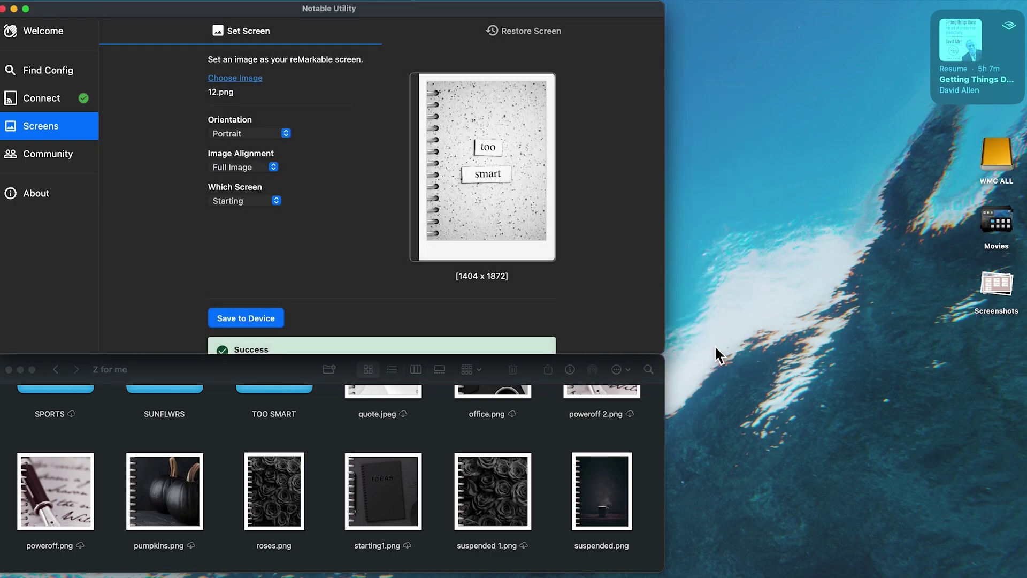
{"action": "left_click", "coordinate": [238, 322]}
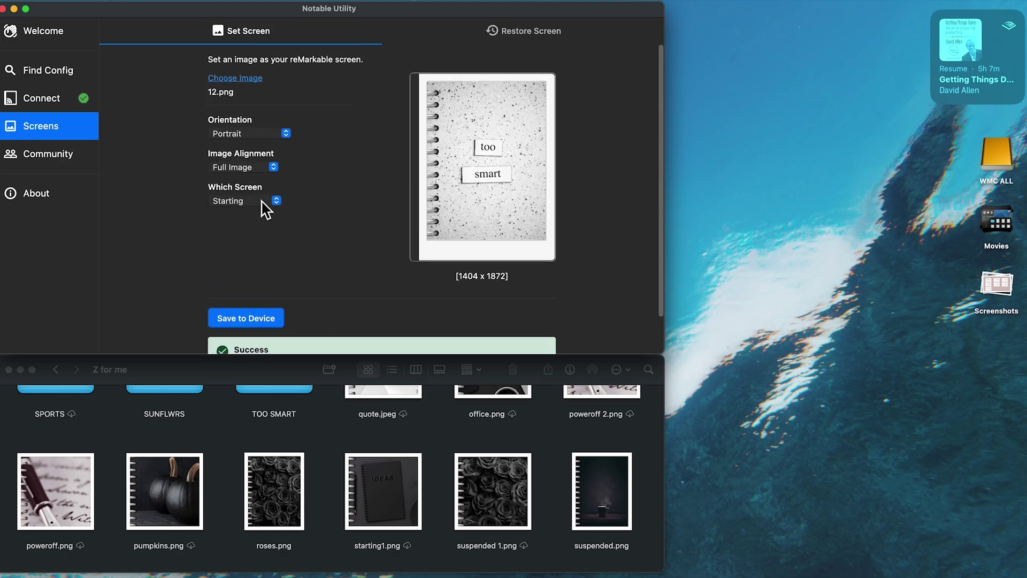
Target the Restarting screen, choose 13.png ('too beautiful'), and save it to the device
{"action": "left_click", "coordinate": [262, 203]}
{"action": "left_click", "coordinate": [244, 177]}
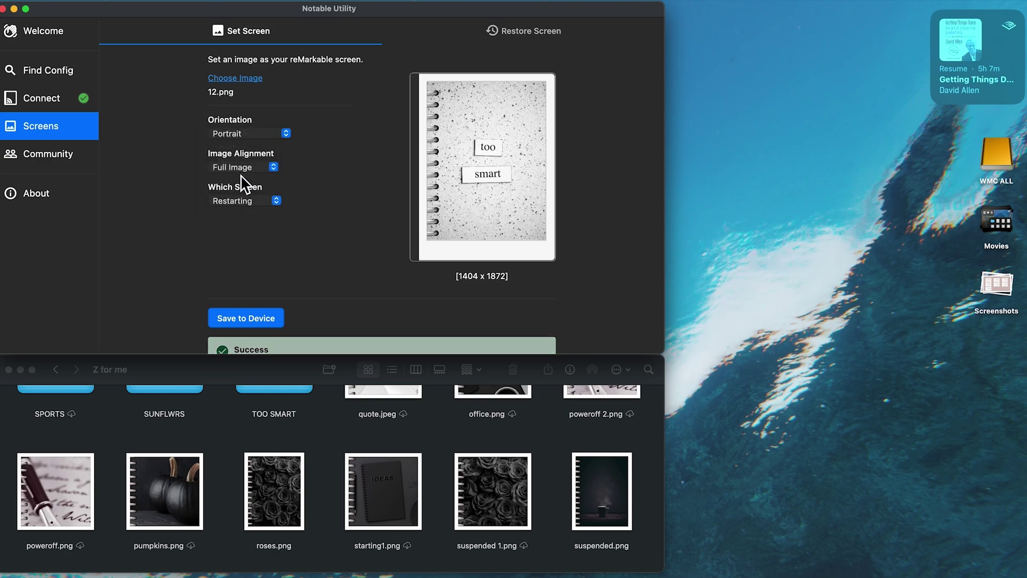
{"action": "left_click", "coordinate": [254, 79]}
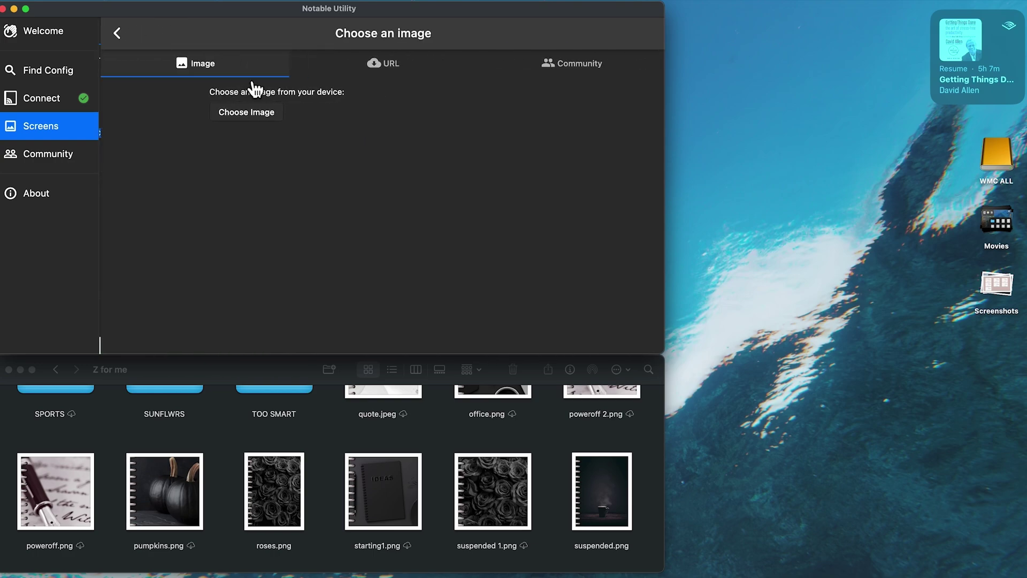
{"action": "left_click", "coordinate": [266, 125]}
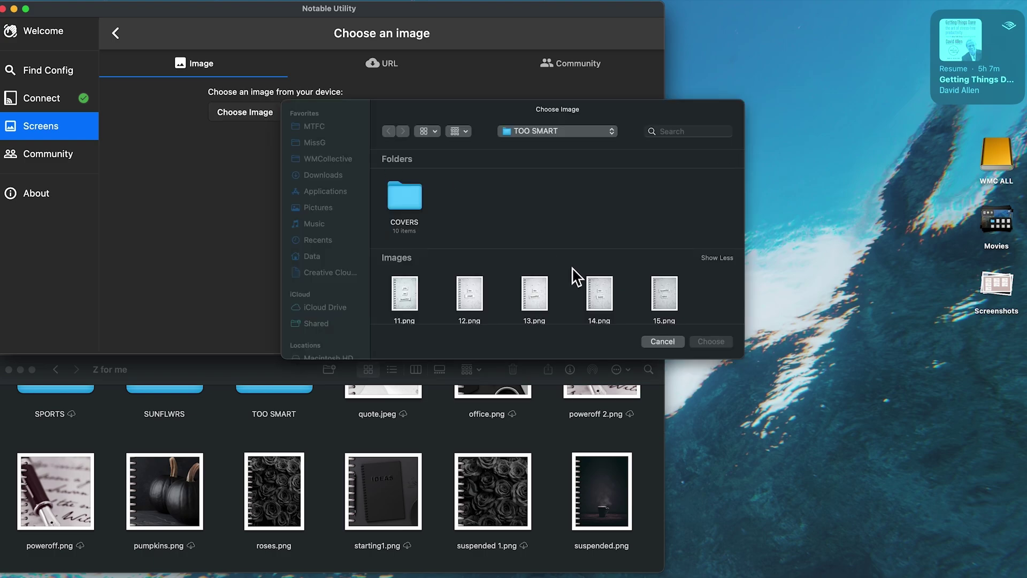
{"action": "left_click", "coordinate": [535, 296]}
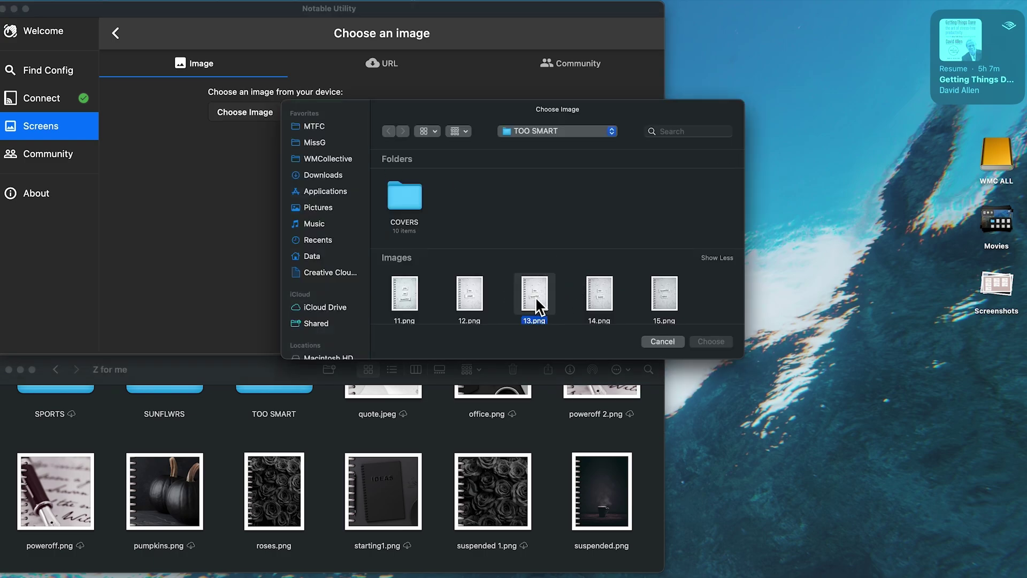
{"action": "left_click", "coordinate": [723, 343]}
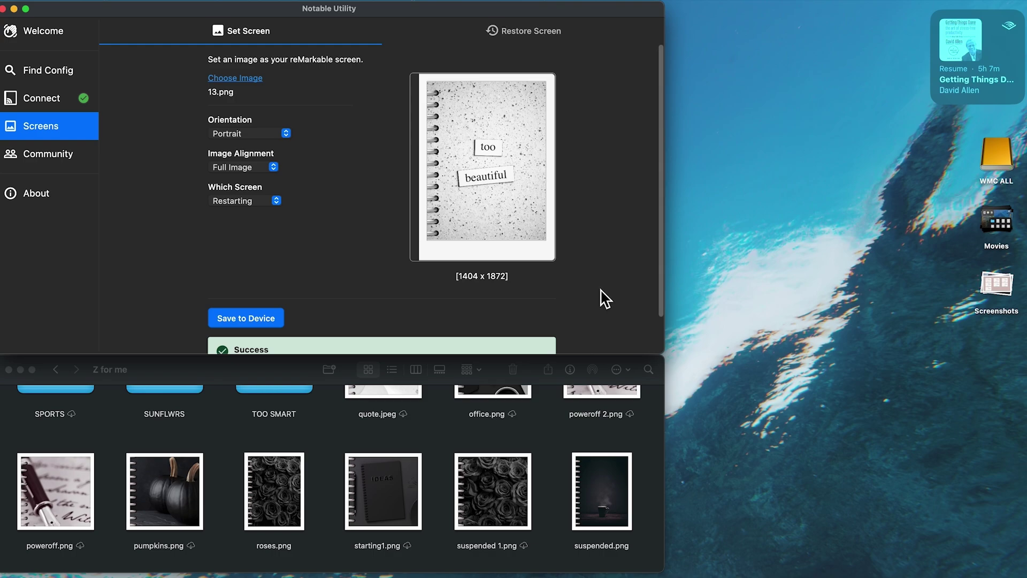
{"action": "left_click", "coordinate": [255, 321]}
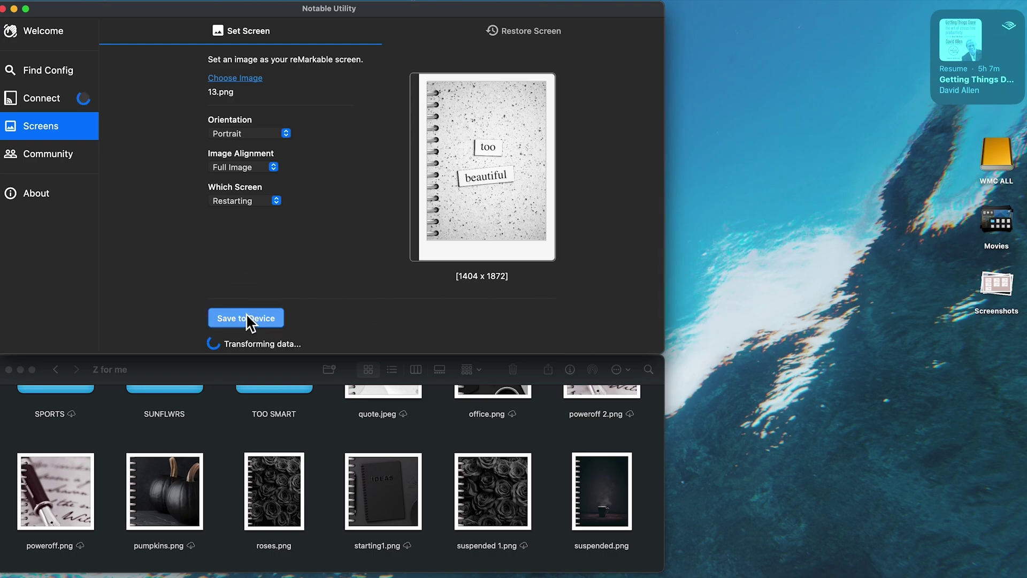
{"action": "scroll", "coordinate": [249, 323], "scroll_direction": "down", "scroll_amount": 1}
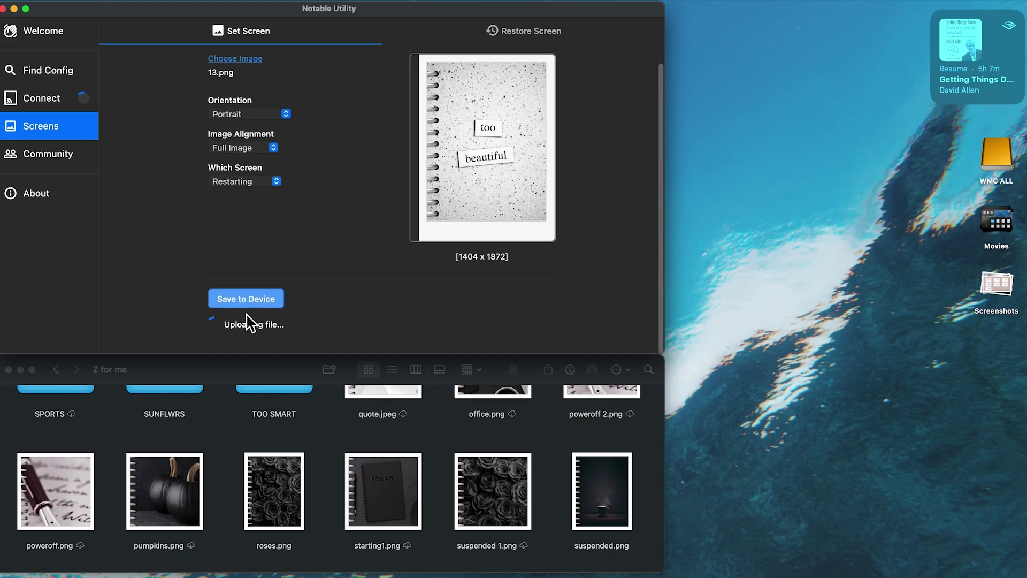
{"action": "scroll", "coordinate": [343, 308], "scroll_direction": "down", "scroll_amount": 2}
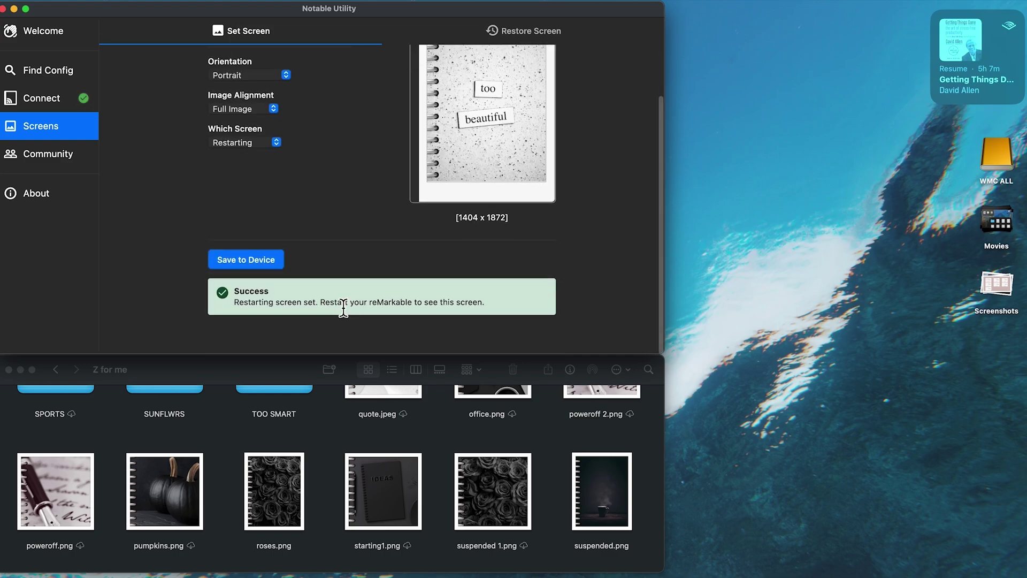
{"action": "scroll", "coordinate": [343, 309], "scroll_direction": "up", "scroll_amount": 3}
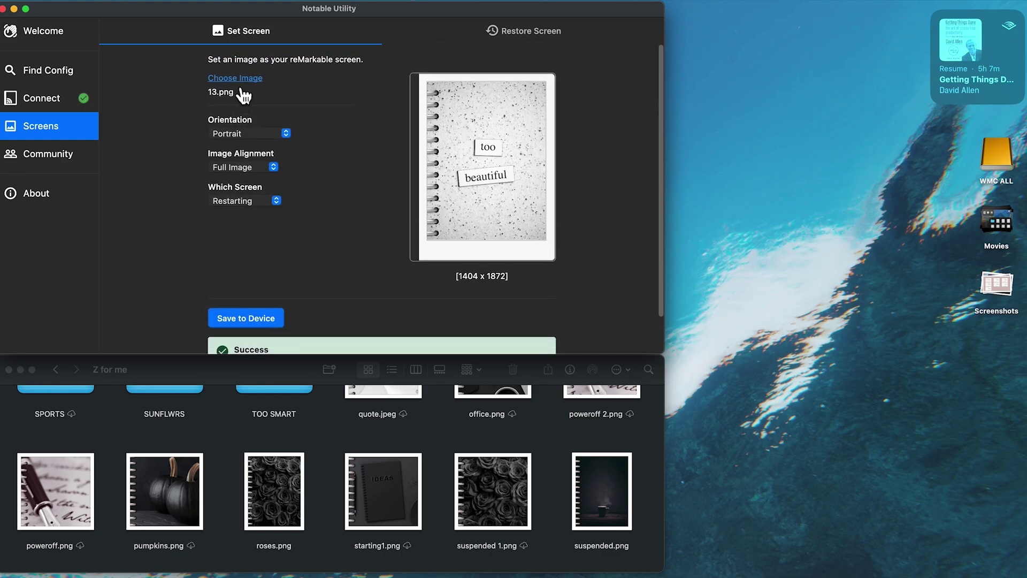
Target the Power Off screen and choose starting.png ('crazy beautiful') as its image
{"action": "left_click", "coordinate": [231, 203]}
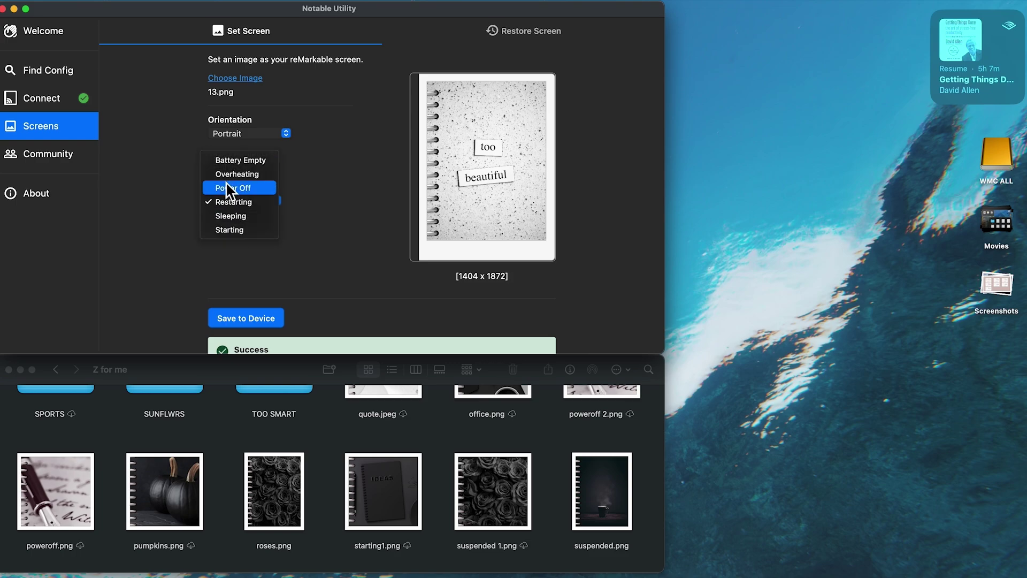
{"action": "left_click", "coordinate": [227, 184]}
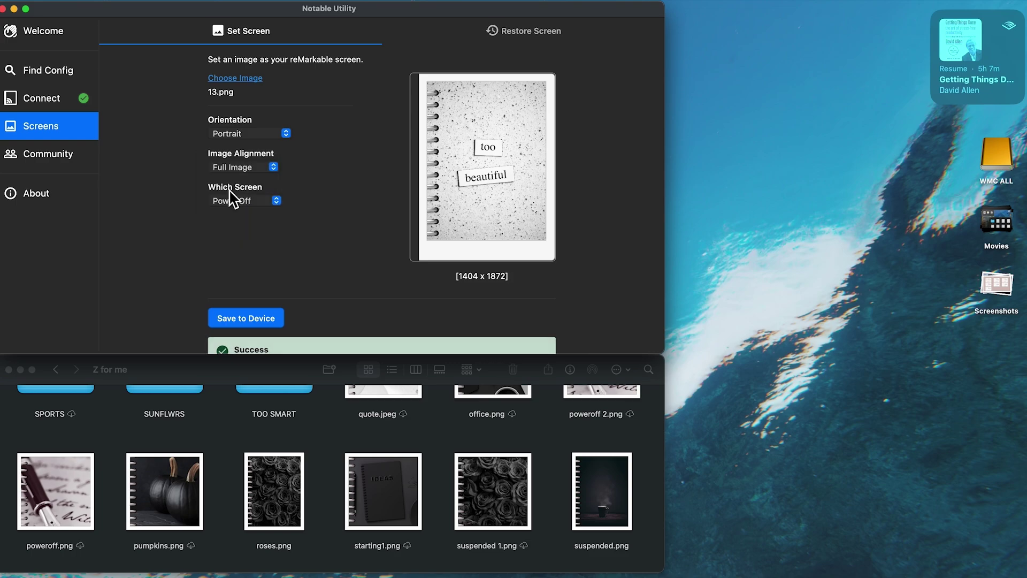
{"action": "left_click", "coordinate": [240, 80]}
{"action": "left_click", "coordinate": [248, 116]}
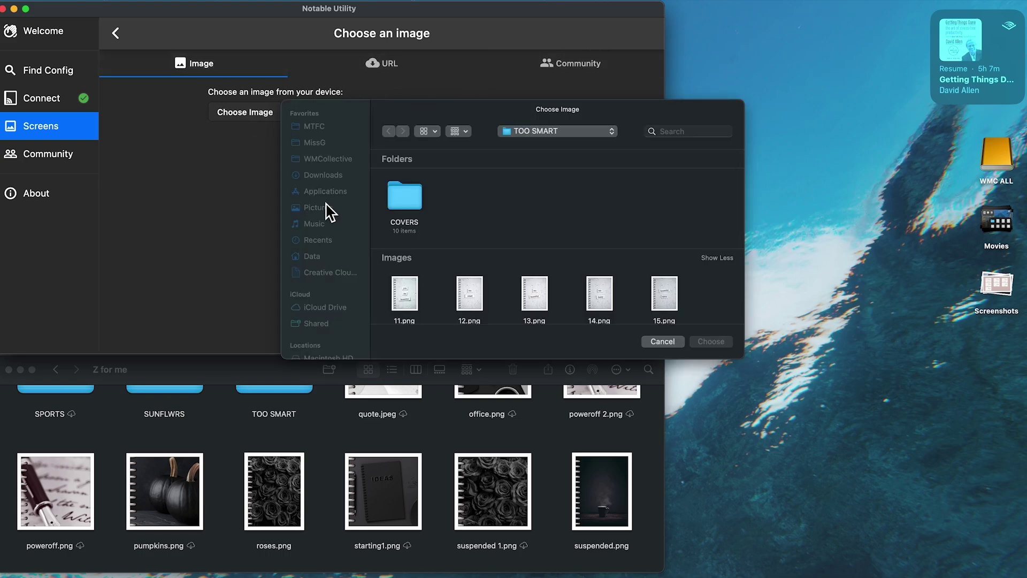
{"action": "scroll", "coordinate": [486, 282], "scroll_direction": "down", "scroll_amount": 5}
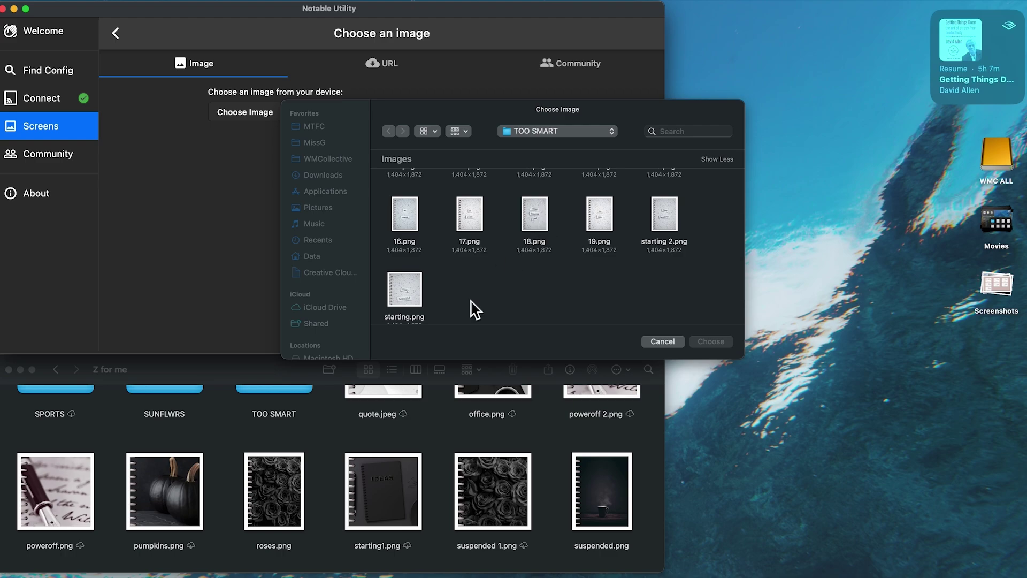
{"action": "left_click", "coordinate": [406, 288]}
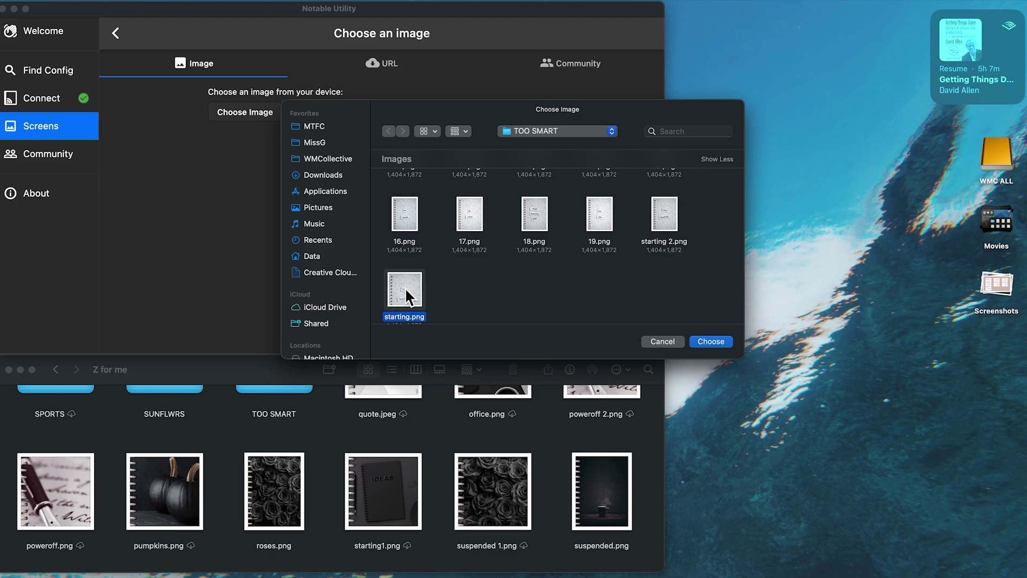
{"action": "left_click", "coordinate": [714, 343]}
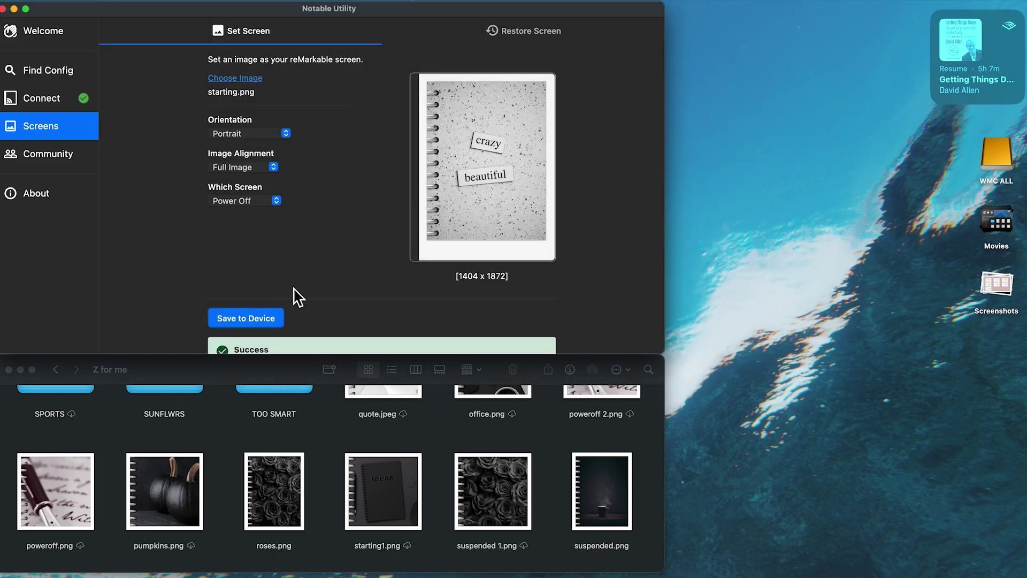
Save starting.png to the reMarkable as the Power Off screen
{"action": "scroll", "coordinate": [297, 296], "scroll_direction": "down", "scroll_amount": 2}
{"action": "scroll", "coordinate": [294, 294], "scroll_direction": "up", "scroll_amount": 2}
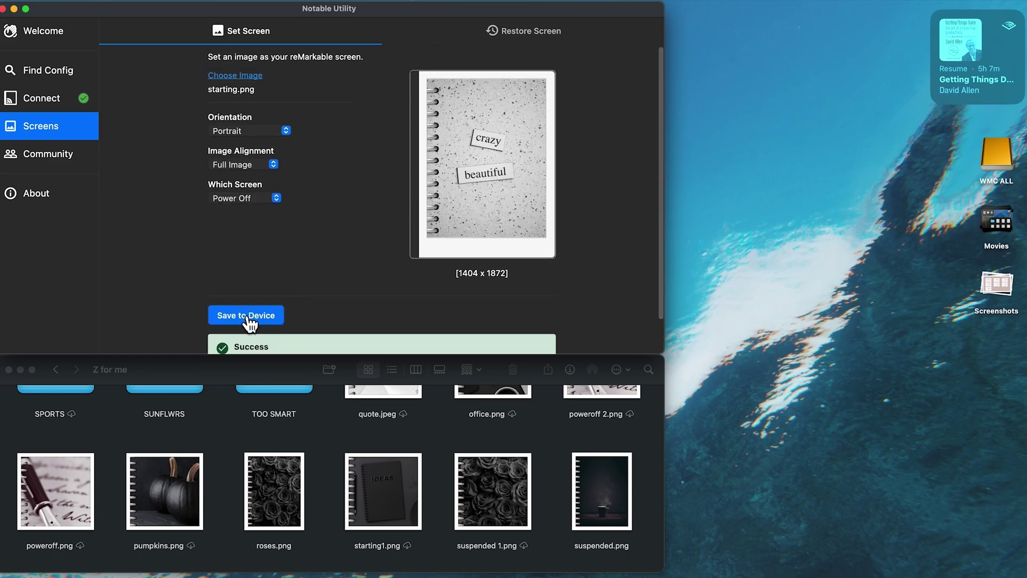
{"action": "left_click", "coordinate": [248, 317]}
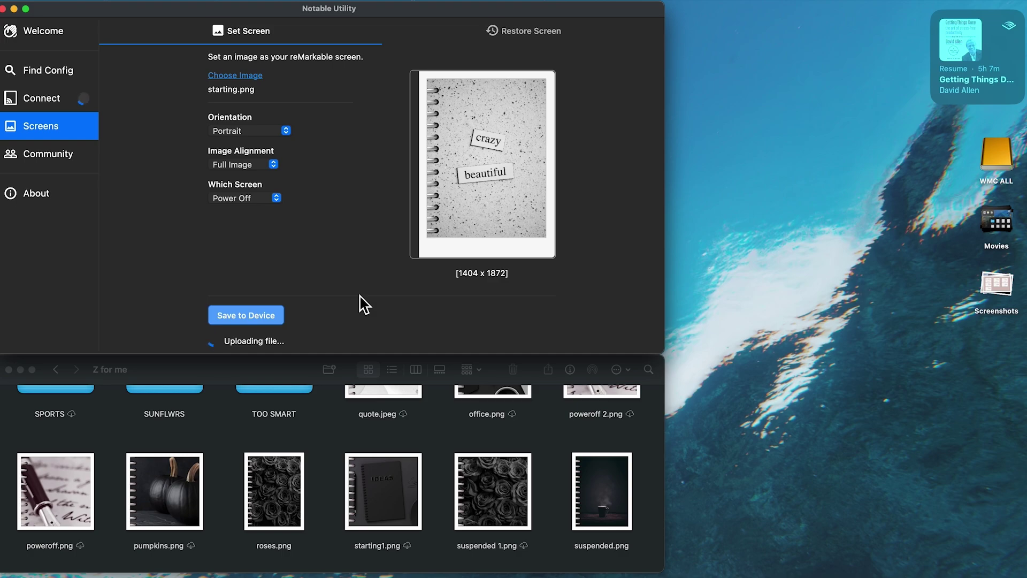
{"action": "scroll", "coordinate": [360, 297], "scroll_direction": "down", "scroll_amount": 3}
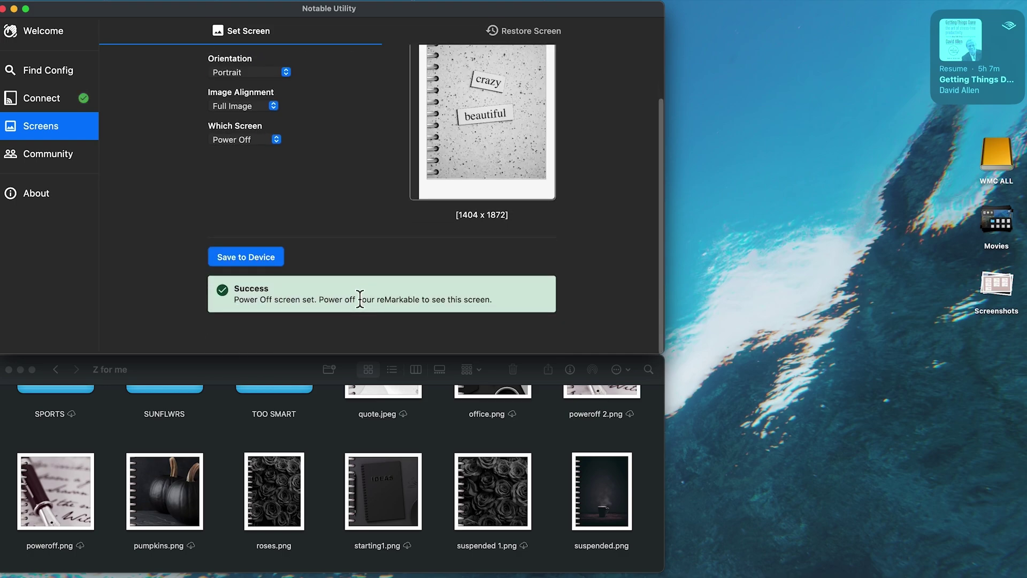
{"action": "scroll", "coordinate": [360, 299], "scroll_direction": "up", "scroll_amount": 2}
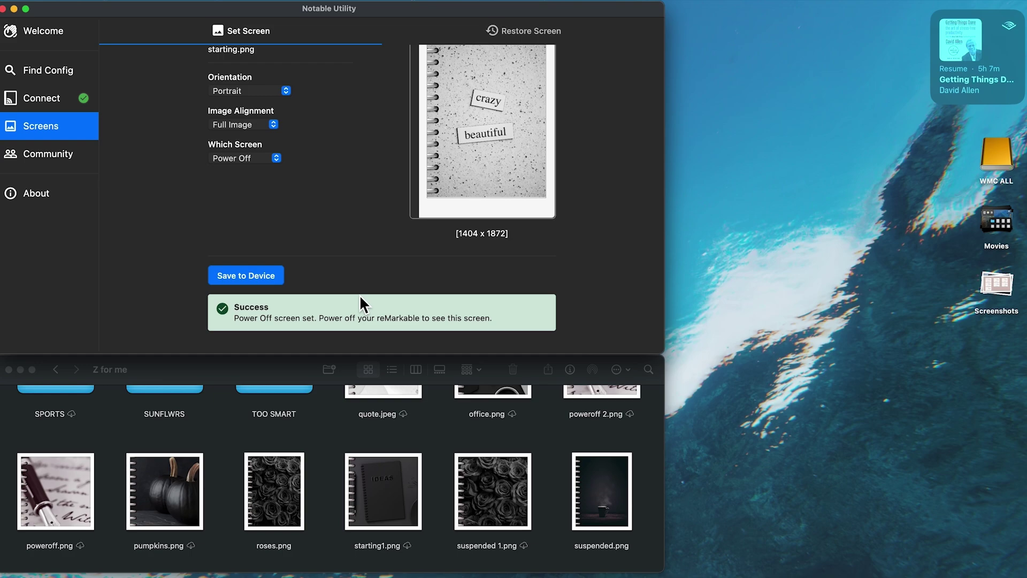
{"action": "scroll", "coordinate": [360, 297], "scroll_direction": "up", "scroll_amount": 3}
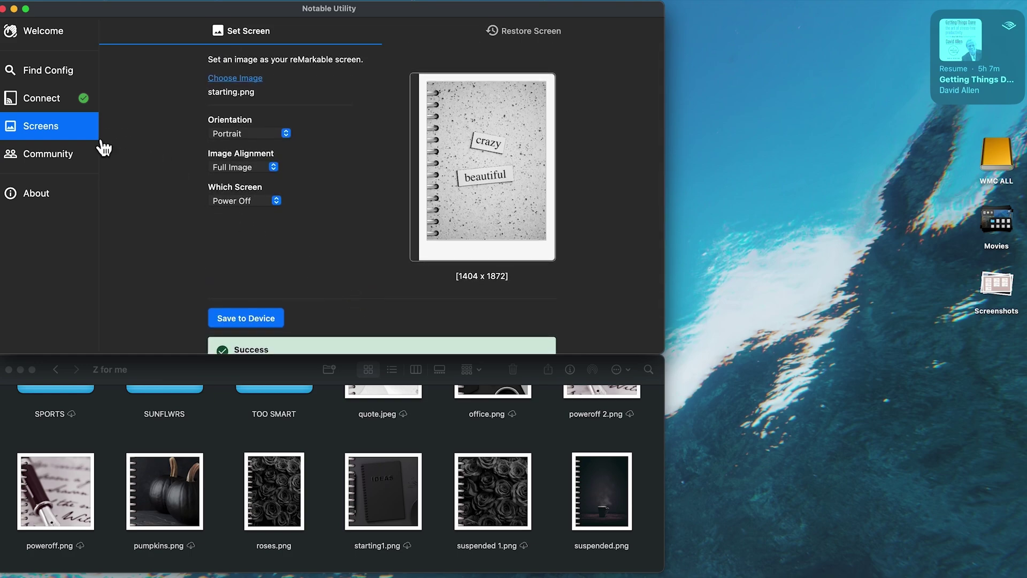
{"action": "left_click", "coordinate": [62, 166]}
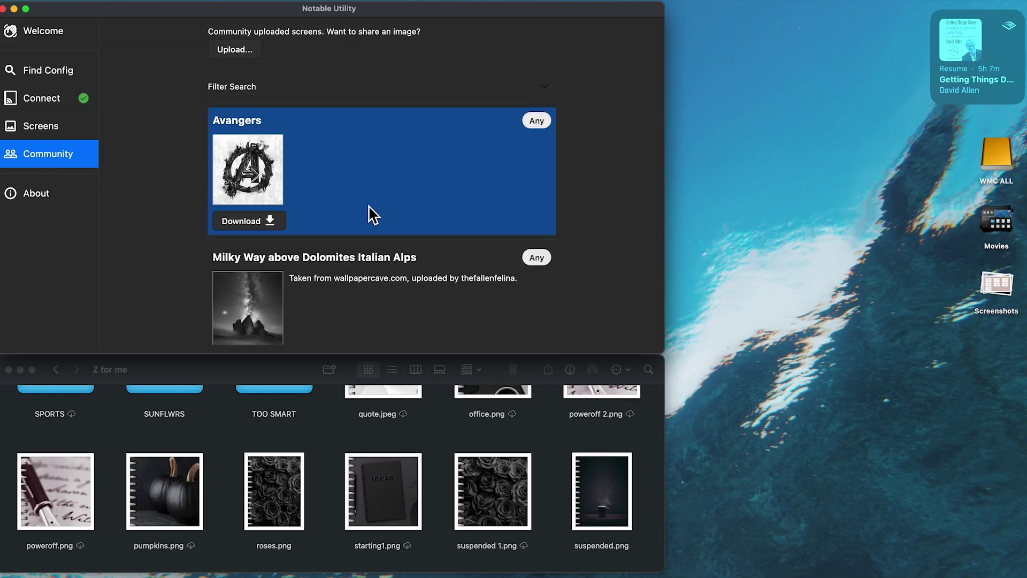
{"action": "scroll", "coordinate": [368, 212], "scroll_direction": "down", "scroll_amount": 3}
{"action": "scroll", "coordinate": [372, 214], "scroll_direction": "down", "scroll_amount": 4}
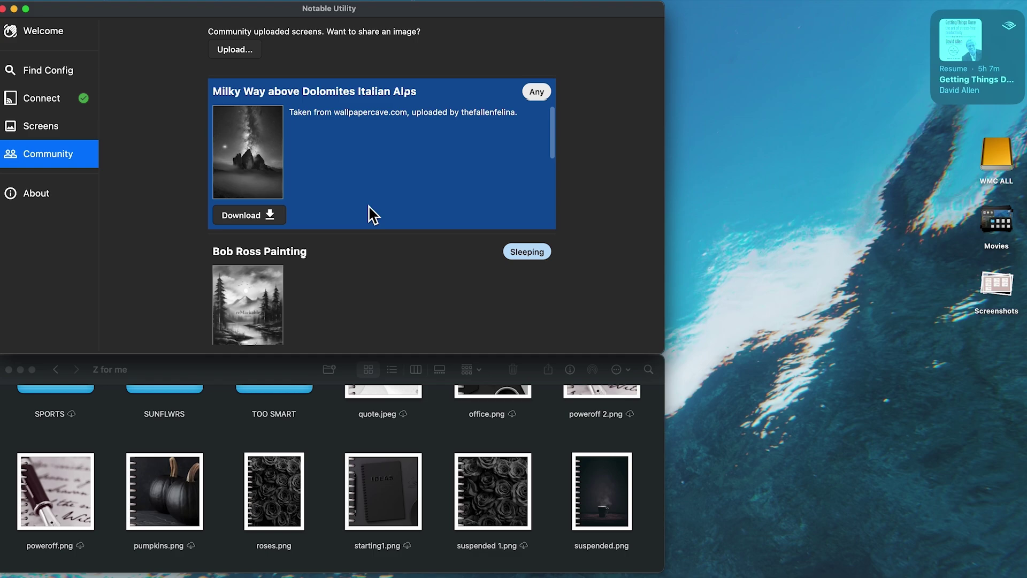
{"action": "scroll", "coordinate": [373, 214], "scroll_direction": "down", "scroll_amount": 3}
{"action": "scroll", "coordinate": [373, 214], "scroll_direction": "down", "scroll_amount": 10}
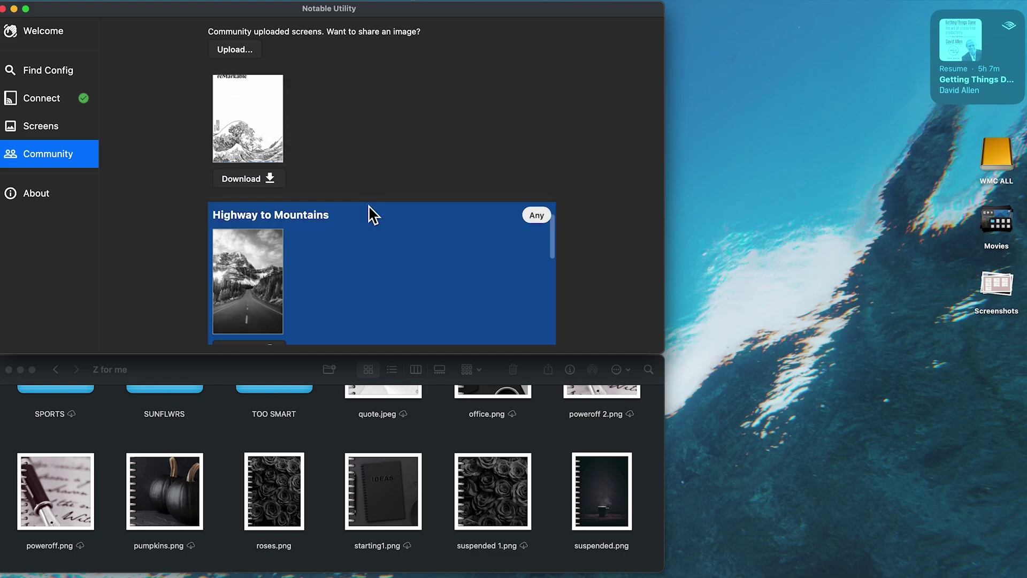
{"action": "scroll", "coordinate": [373, 214], "scroll_direction": "up", "scroll_amount": 15}
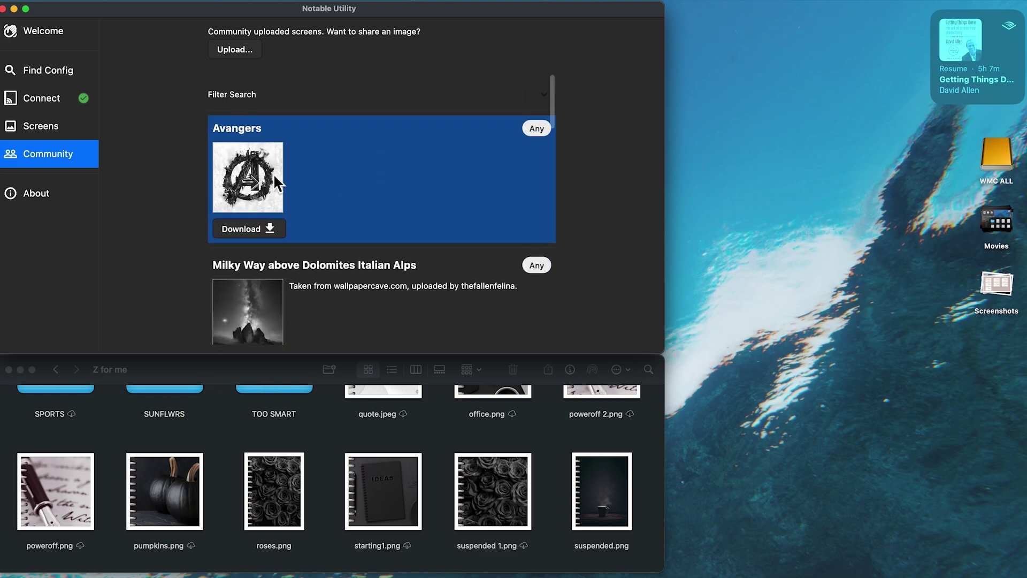
{"action": "left_click", "coordinate": [53, 138]}
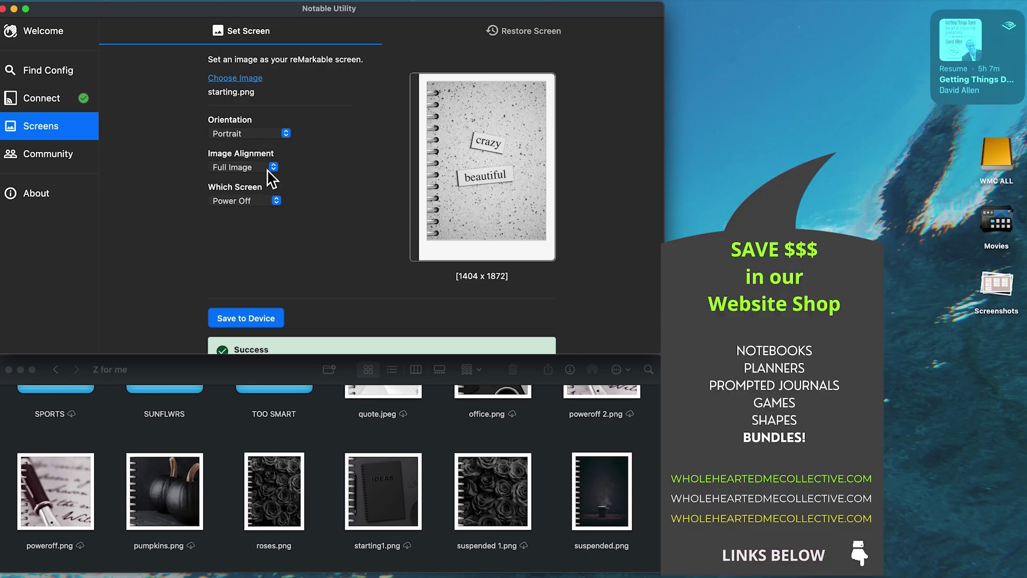
{"action": "left_click", "coordinate": [271, 167]}
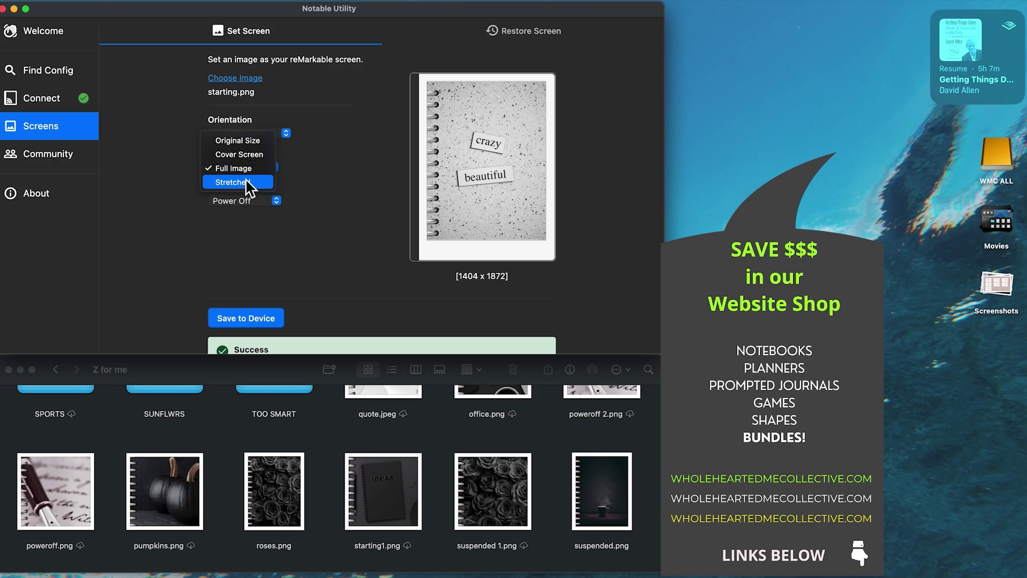
{"action": "left_click", "coordinate": [248, 171]}
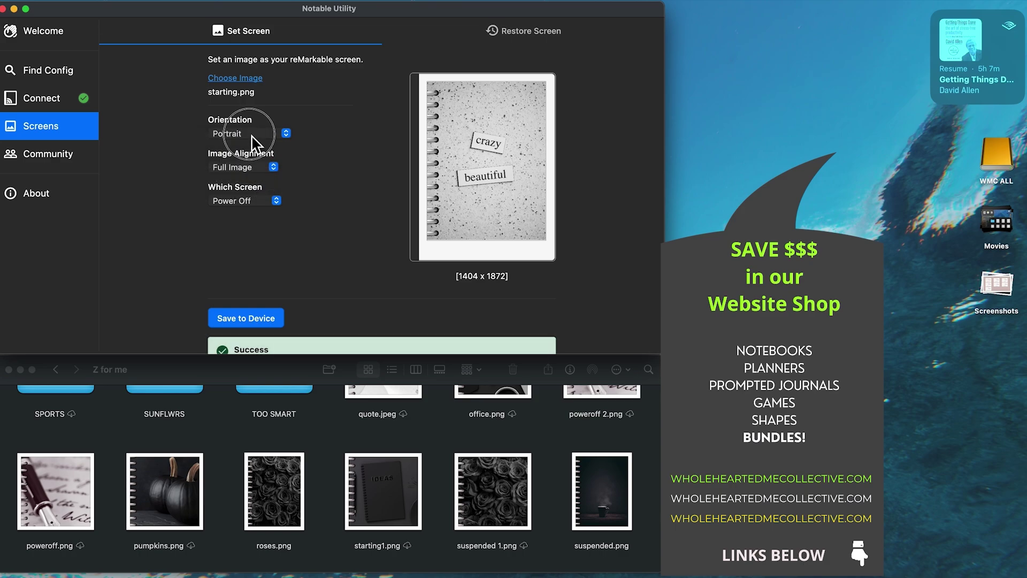
{"action": "left_click", "coordinate": [262, 133]}
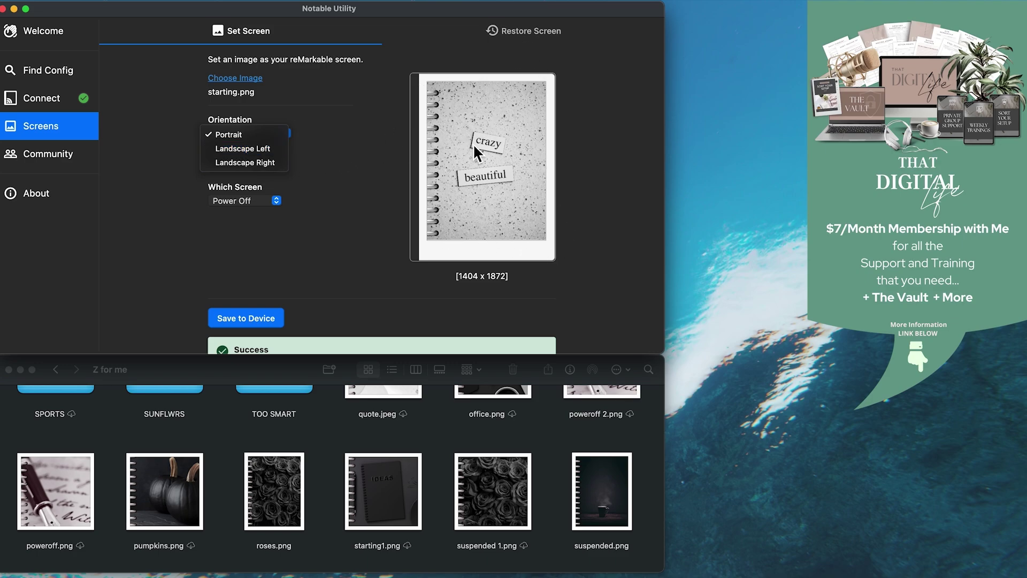
{"action": "left_click", "coordinate": [305, 162]}
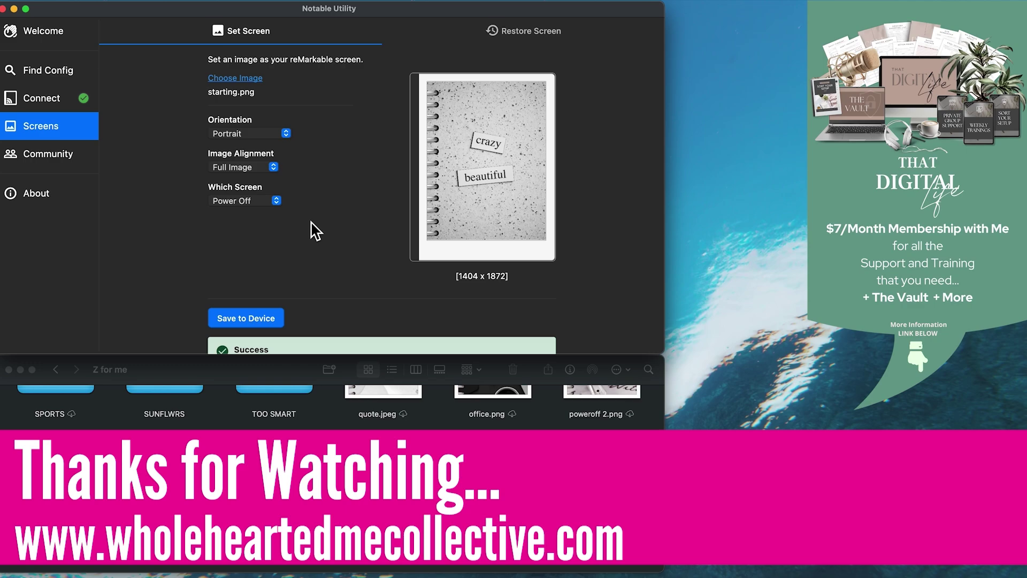
{"action": "scroll", "coordinate": [316, 230], "scroll_direction": "down", "scroll_amount": 2}
{"action": "scroll", "coordinate": [317, 230], "scroll_direction": "up", "scroll_amount": 3}
{"action": "scroll", "coordinate": [316, 230], "scroll_direction": "down", "scroll_amount": 1}
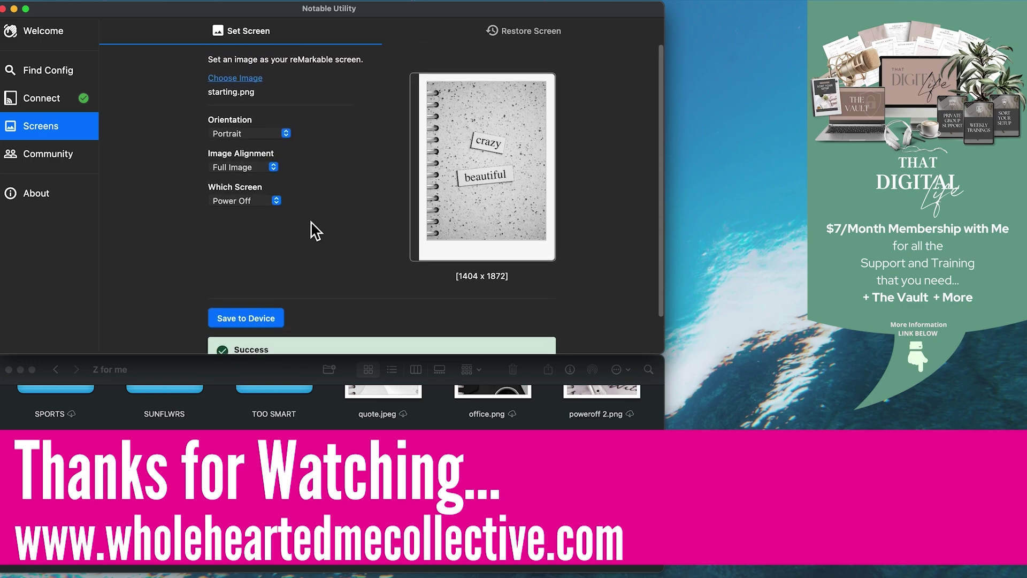